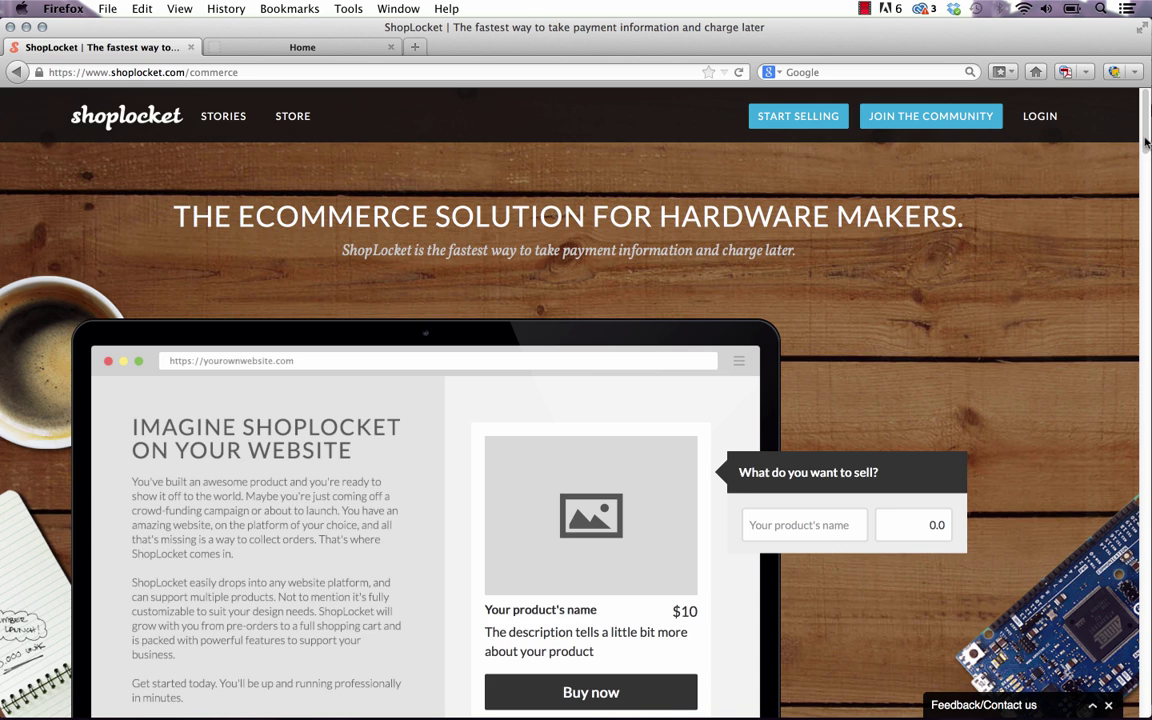
Preview the Muse home page in Firefox and scroll to the Sample Product widget's BUY NOW button.
{"action": "left_click_drag", "start_coordinate": [1146, 143], "coordinate": [1147, 320]}
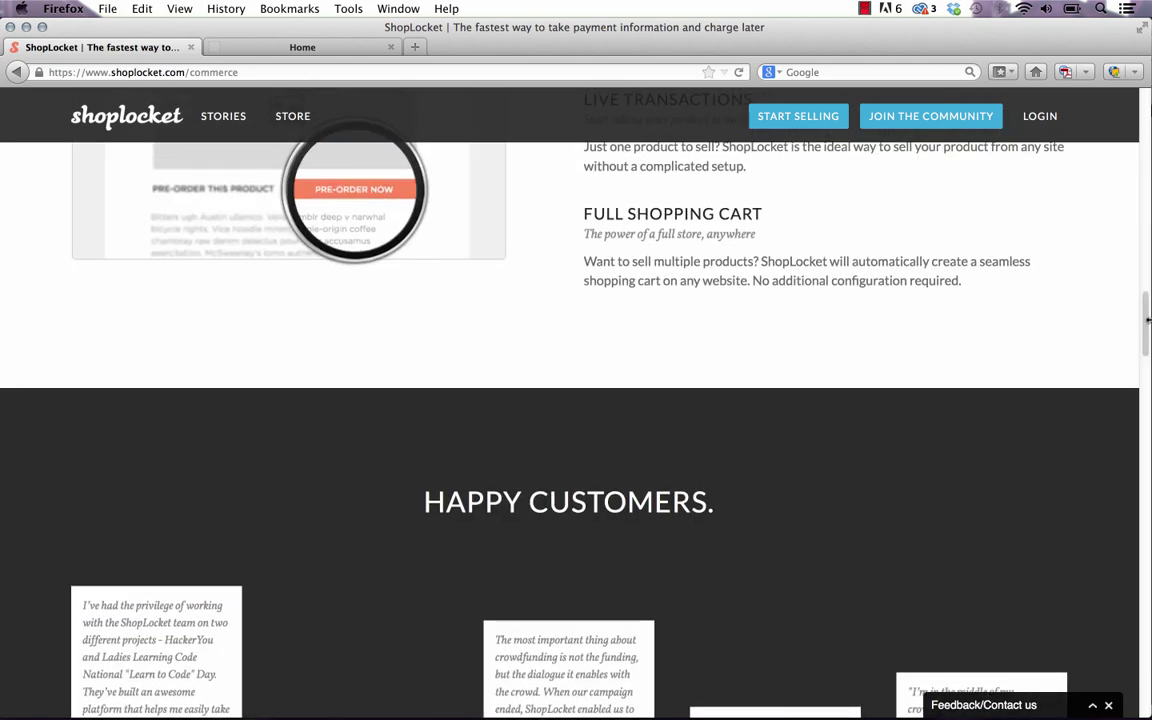
{"action": "left_click_drag", "start_coordinate": [1147, 320], "coordinate": [1147, 610]}
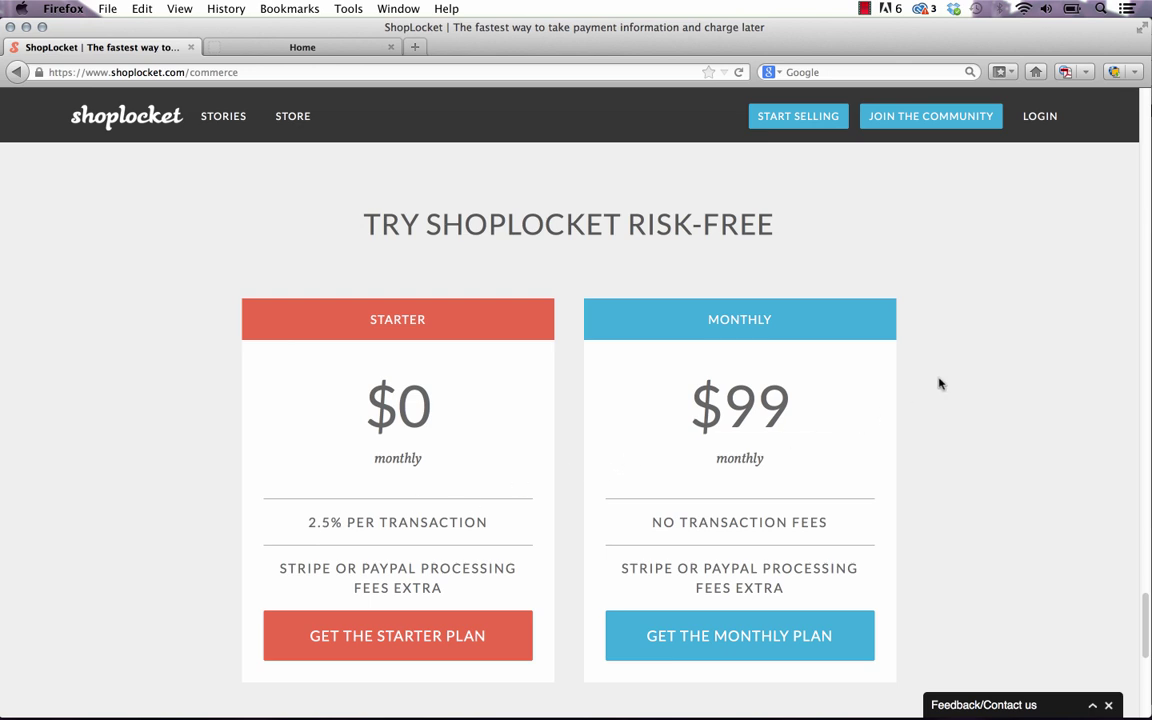
{"action": "left_click", "coordinate": [437, 690]}
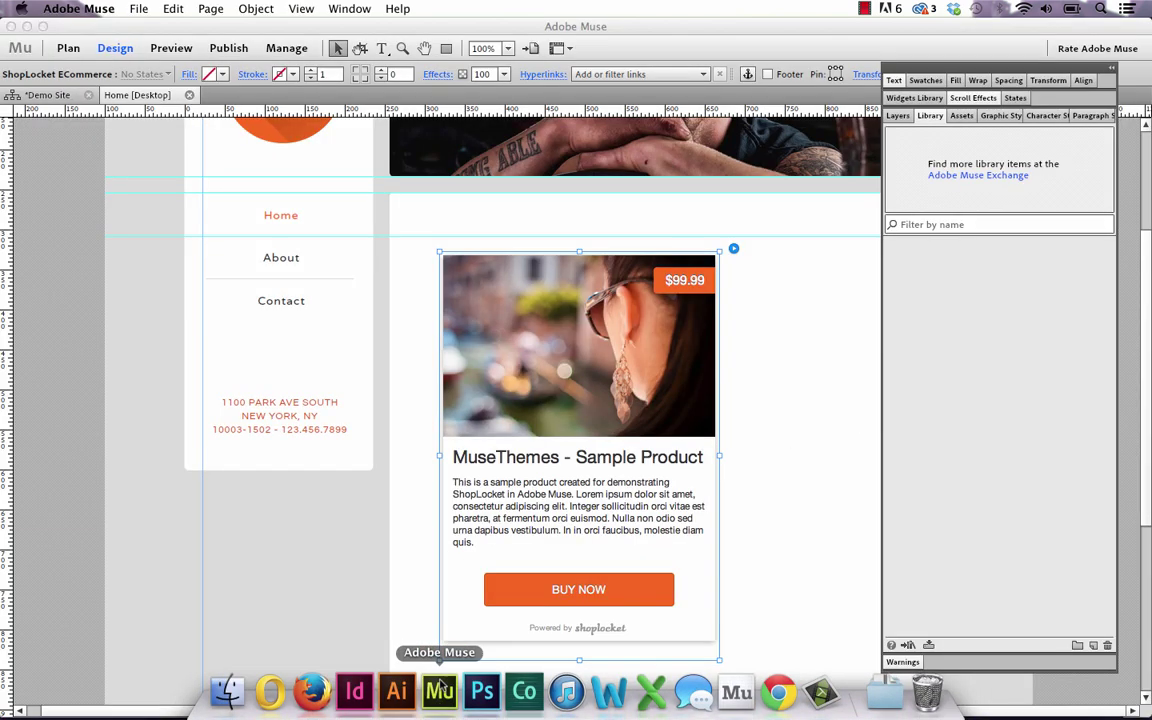
{"action": "left_click", "coordinate": [139, 8]}
{"action": "left_click", "coordinate": [224, 298]}
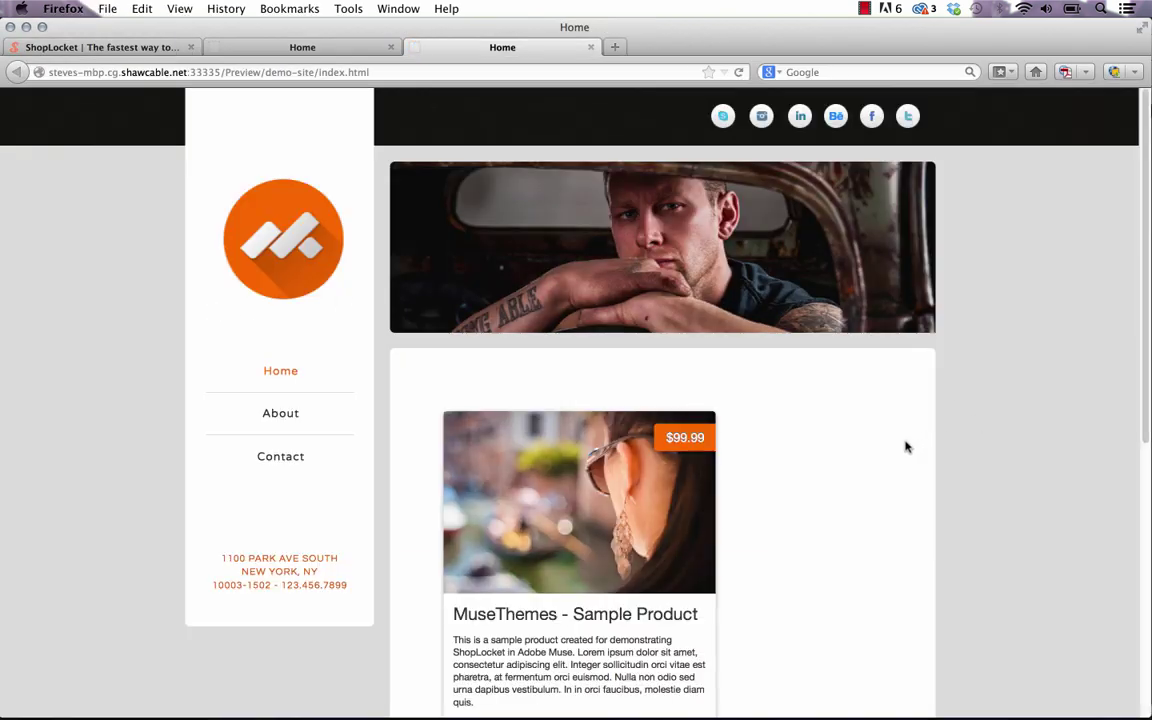
{"action": "scroll", "coordinate": [905, 446], "scroll_direction": "down", "scroll_amount": 5}
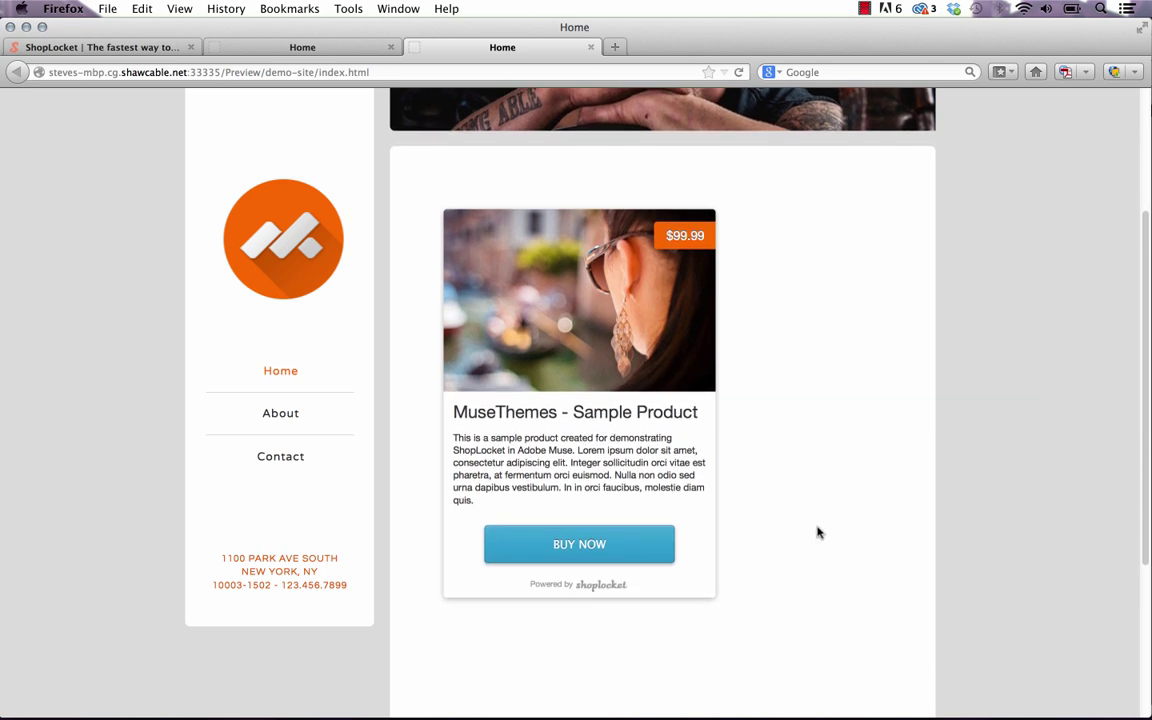
{"action": "mouse_move", "coordinate": [551, 221]}
{"action": "left_click", "coordinate": [581, 547]}
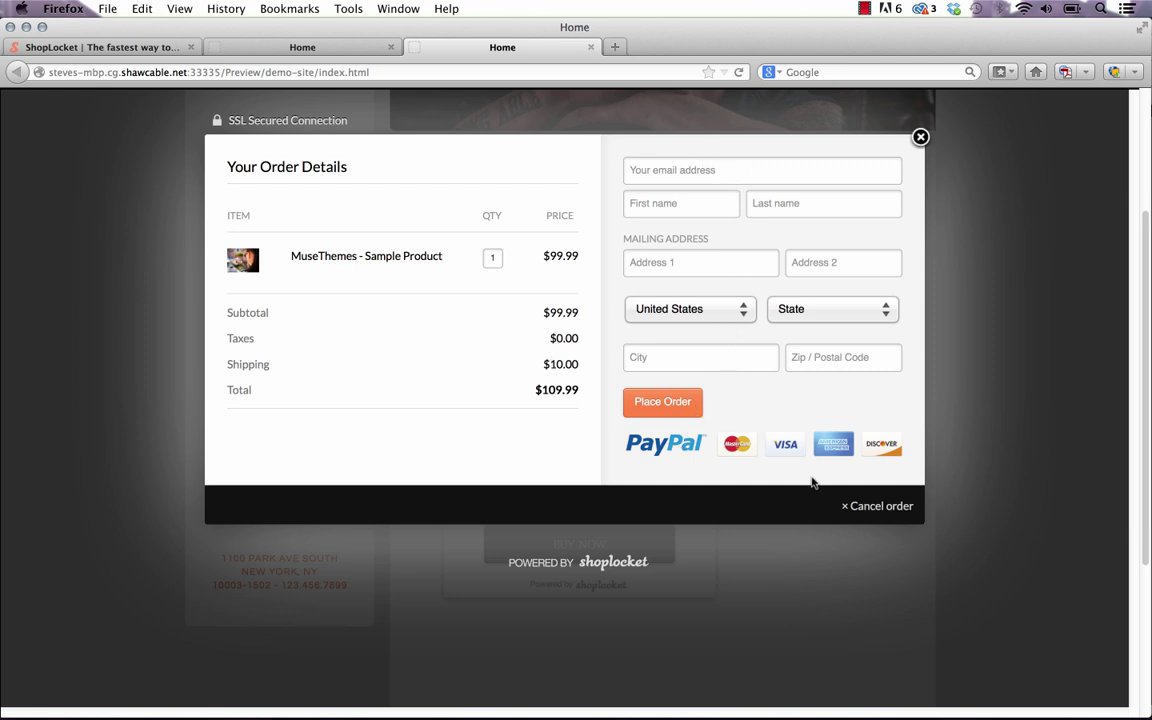
{"action": "left_click", "coordinate": [878, 508]}
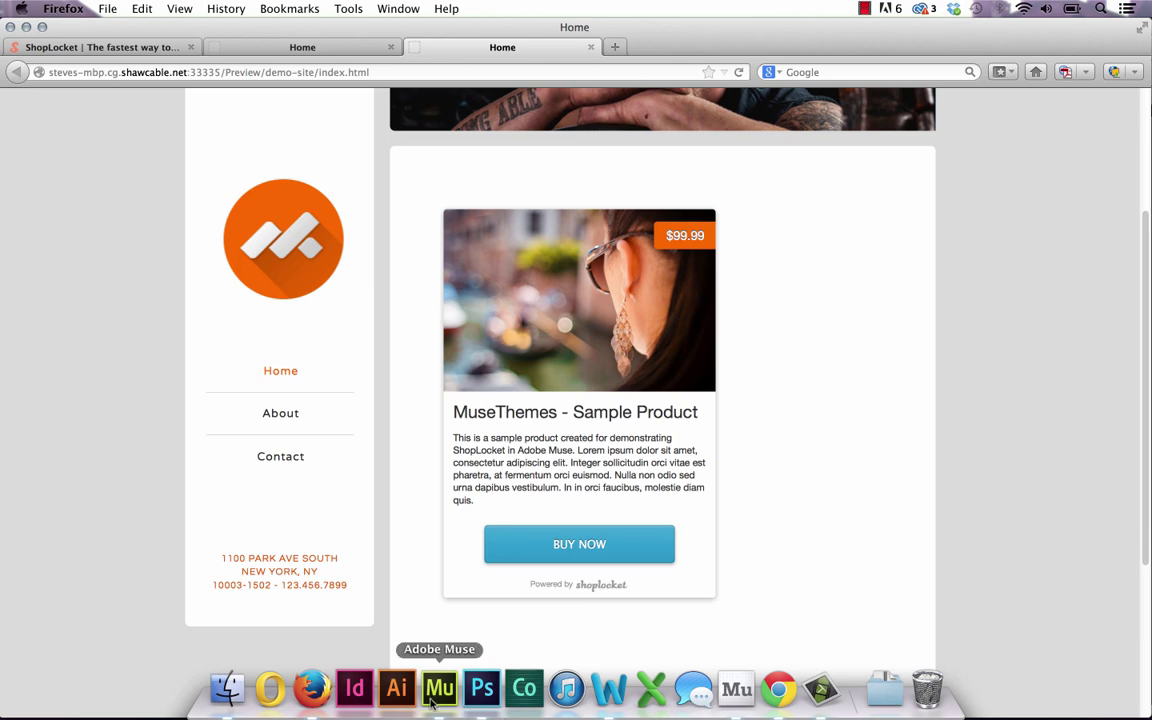
Delete the old product widget from the Muse page and go back to the ShopLocket site.
{"action": "left_click", "coordinate": [438, 690]}
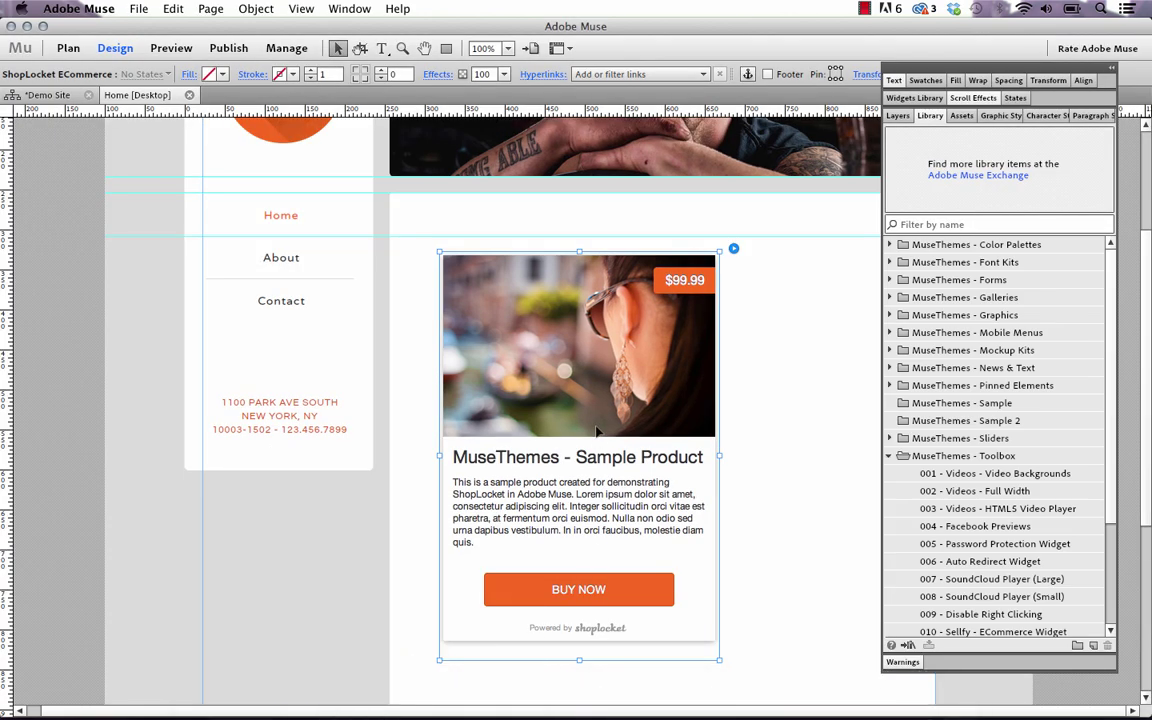
{"action": "key", "text": "Delete"}
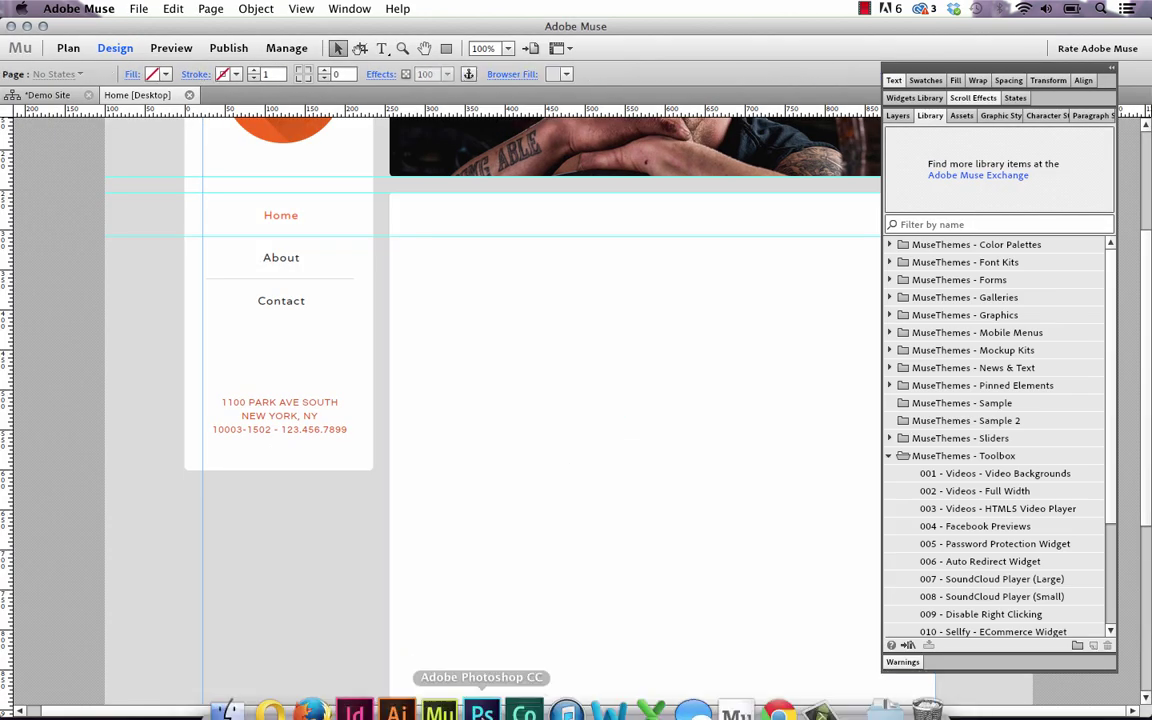
{"action": "left_click", "coordinate": [311, 688]}
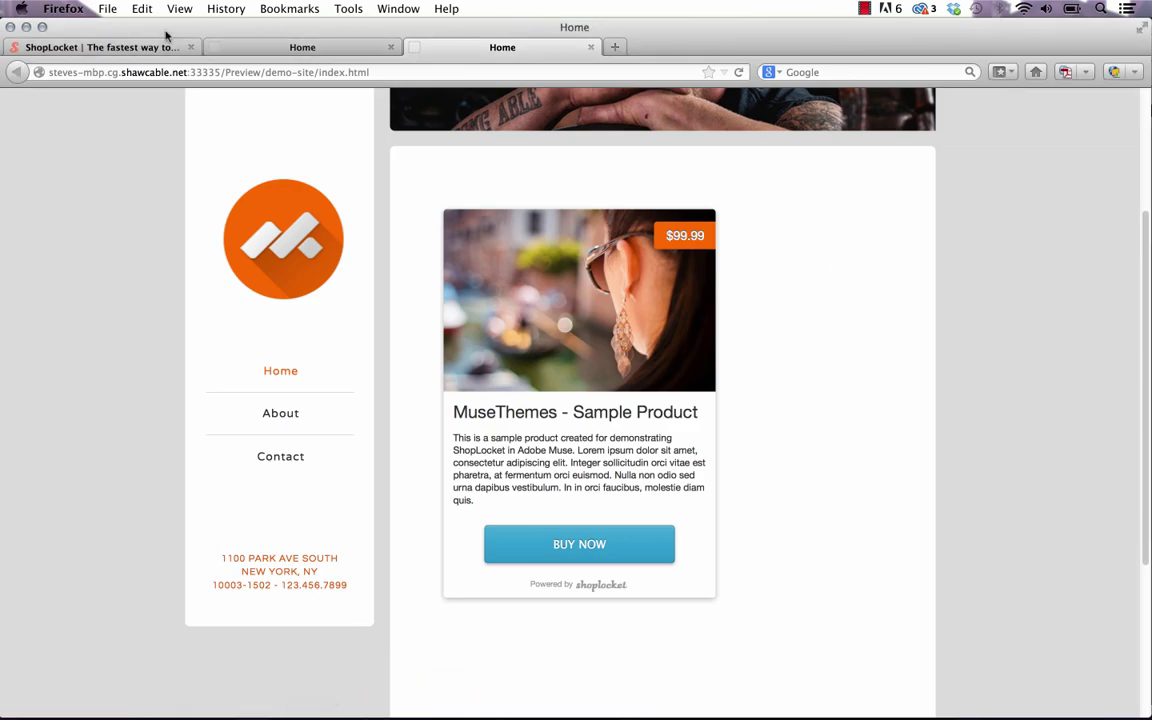
{"action": "left_click", "coordinate": [159, 49]}
Log in to ShopLocket with the account e-mail and password.
{"action": "scroll", "coordinate": [643, 193], "scroll_direction": "up", "scroll_amount": 2}
{"action": "scroll", "coordinate": [643, 193], "scroll_direction": "up", "scroll_amount": 5}
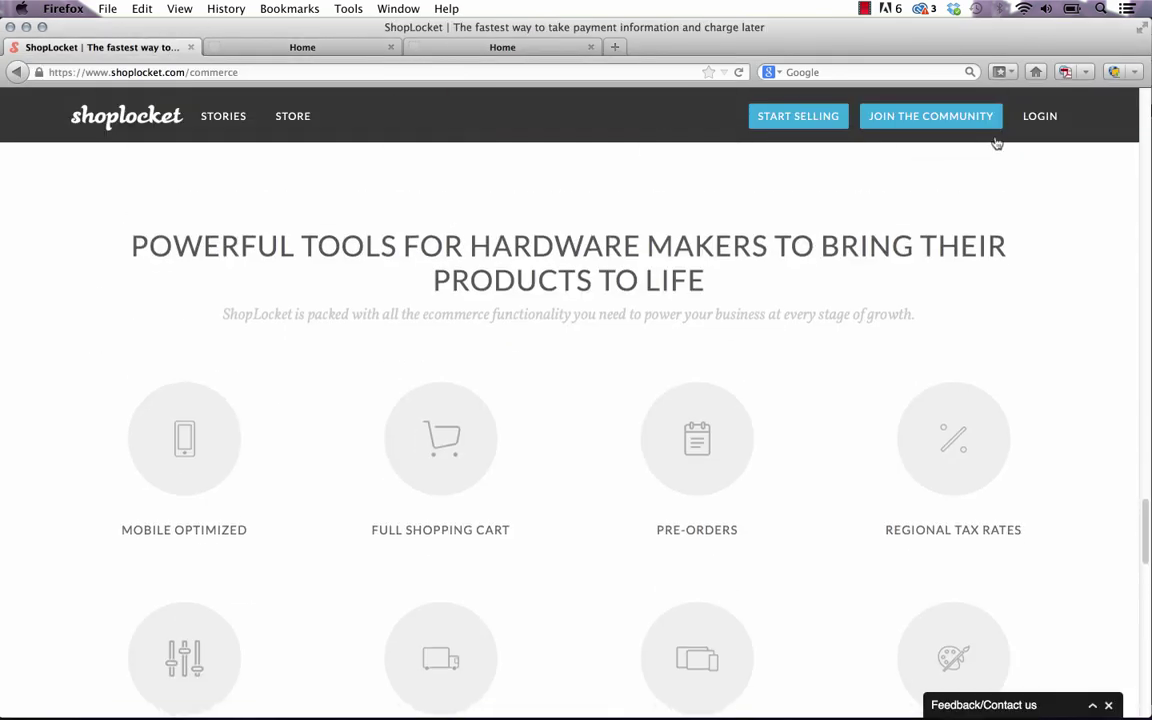
{"action": "left_click", "coordinate": [1040, 116]}
{"action": "left_click", "coordinate": [584, 393]}
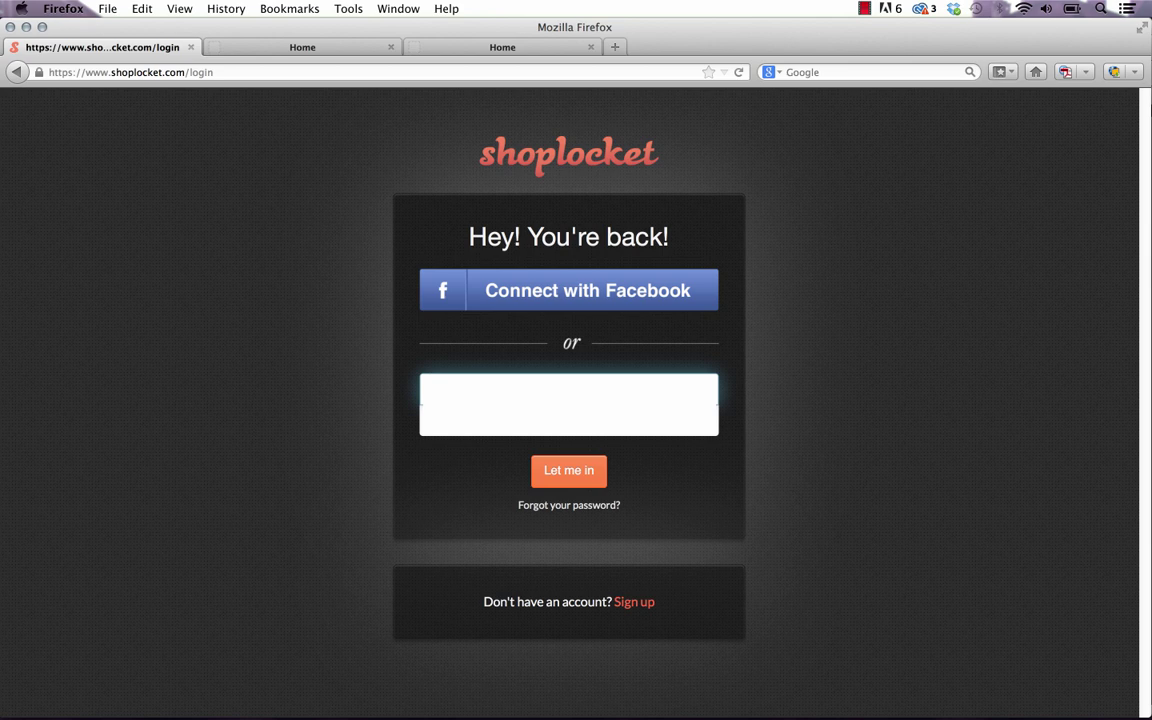
{"action": "left_click", "coordinate": [568, 420]}
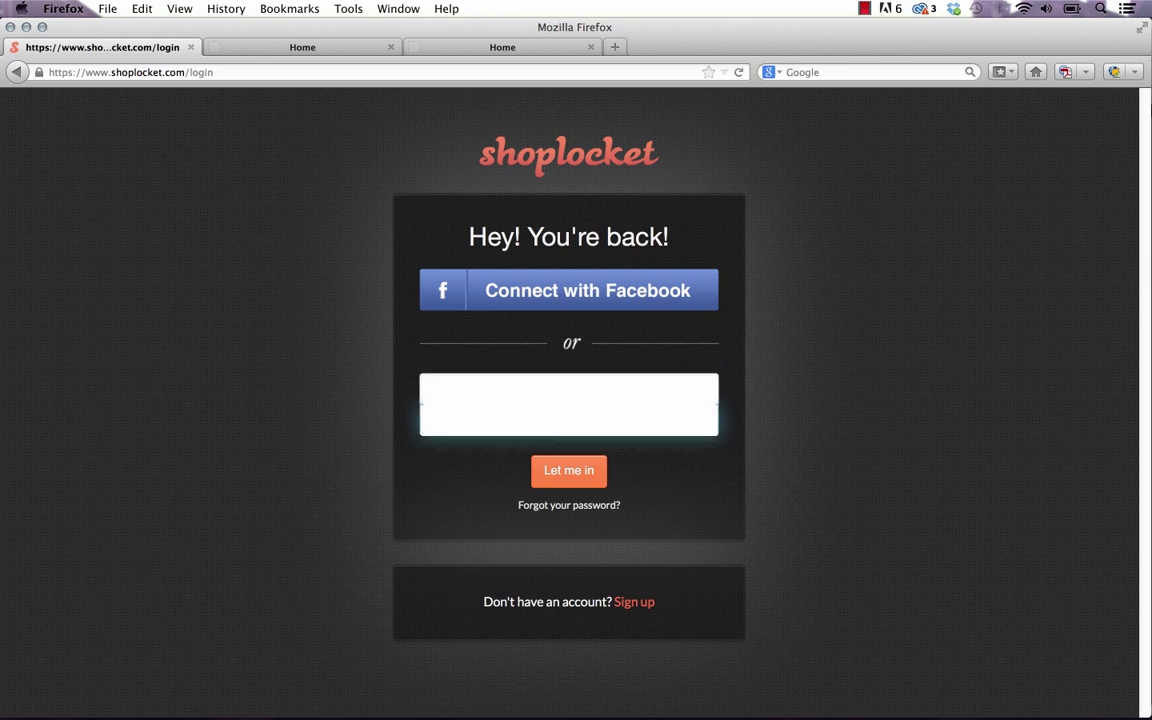
{"action": "key", "text": "Return"}
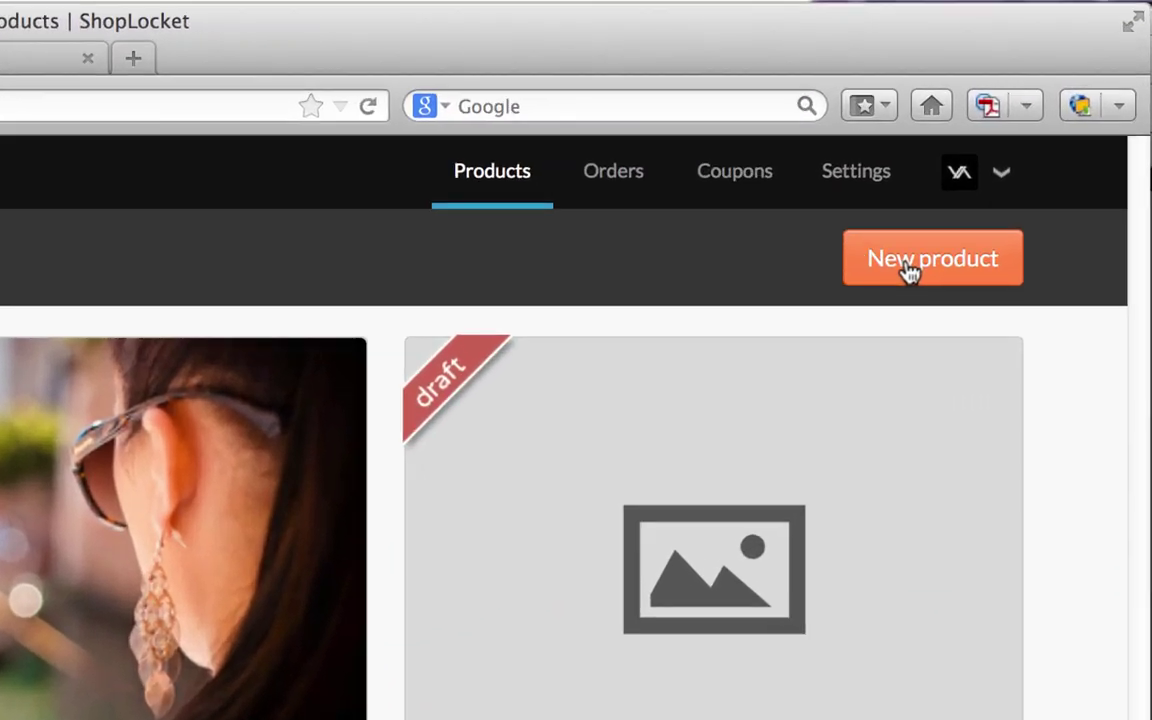
Create a new product 'Sample' at 59.99 with description 'Product description goes here.'.
{"action": "left_click", "coordinate": [910, 268]}
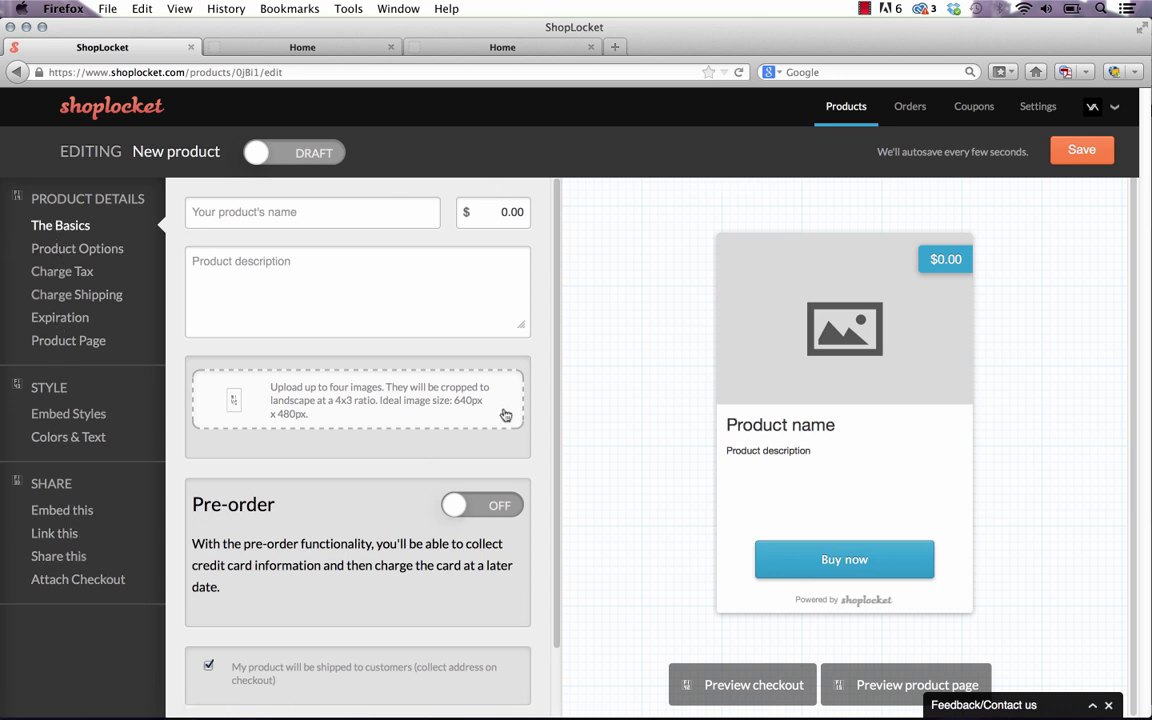
{"action": "left_click", "coordinate": [254, 212]}
{"action": "type", "text": "Sample"}
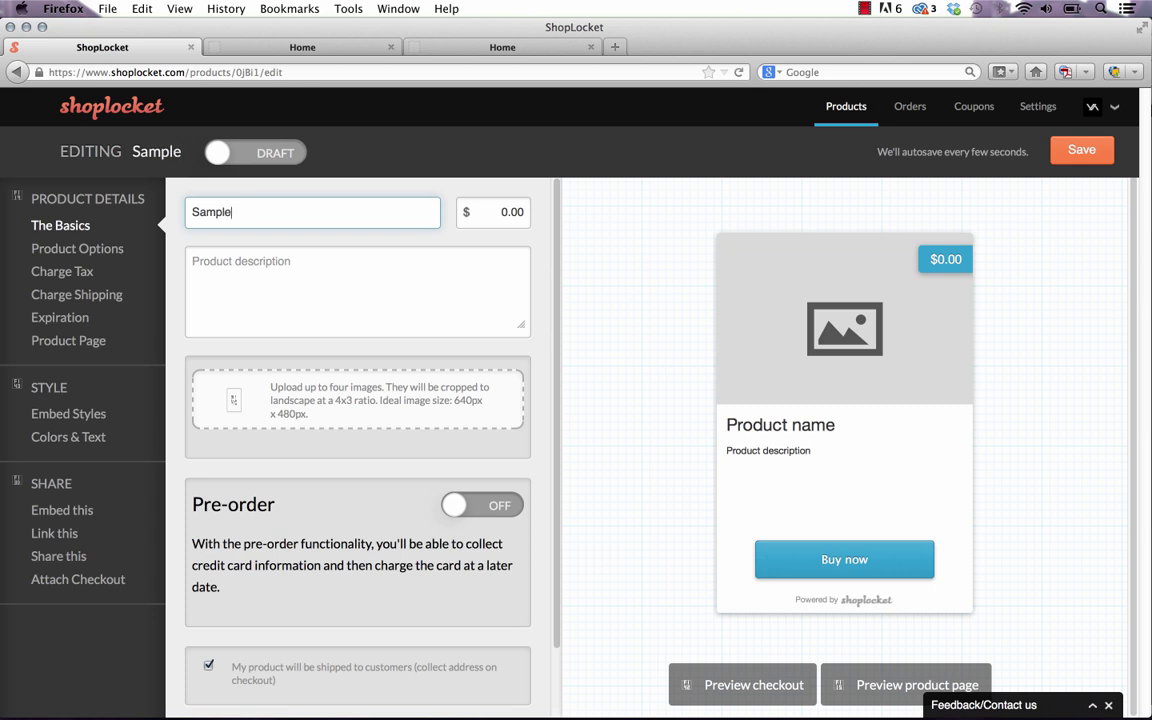
{"action": "key", "text": "Tab"}
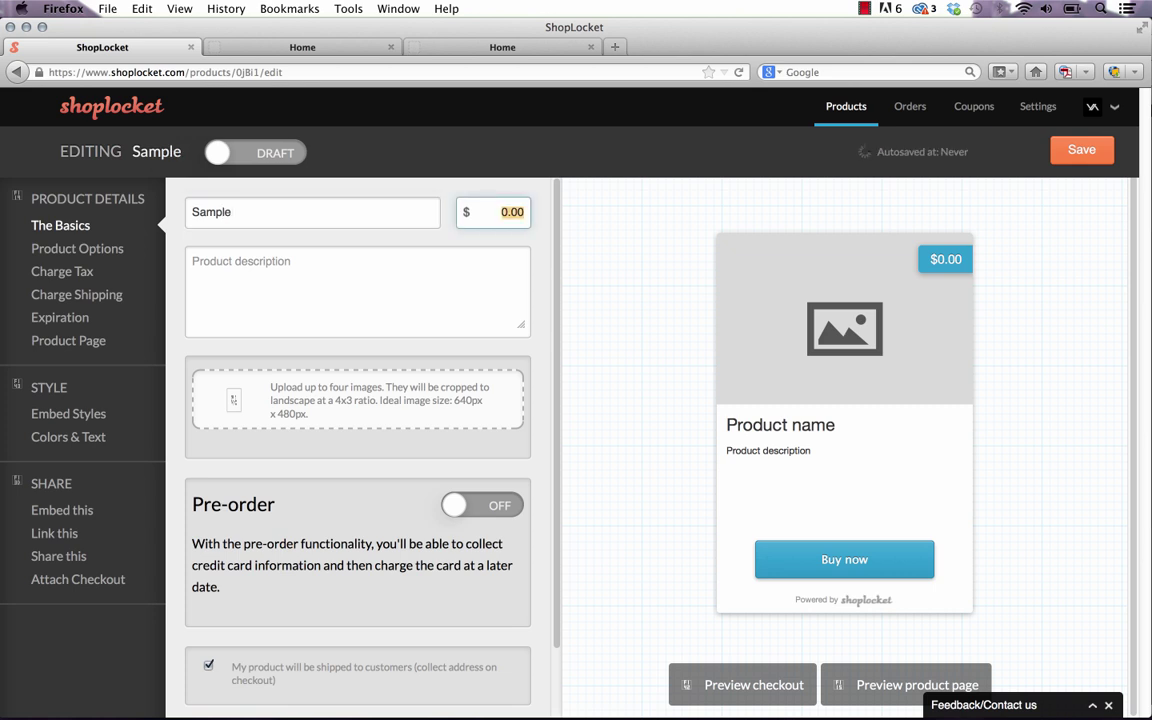
{"action": "type", "text": "59.99"}
{"action": "key", "text": "Tab"}
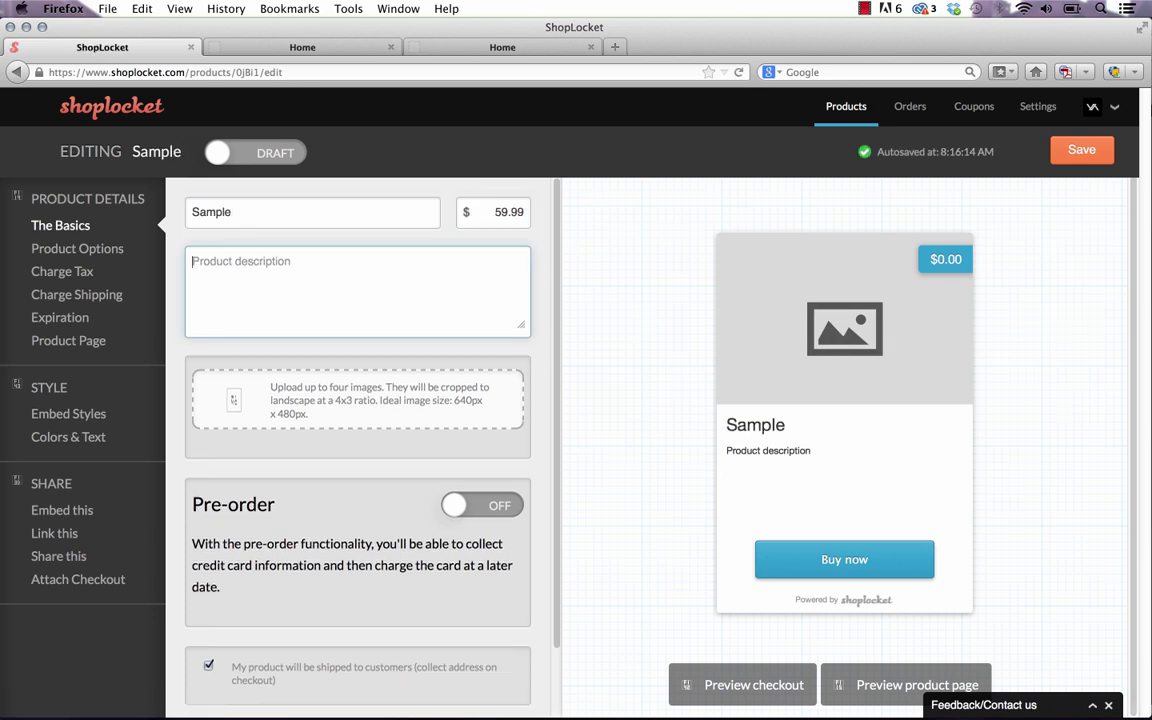
{"action": "type", "text": "Pr"}
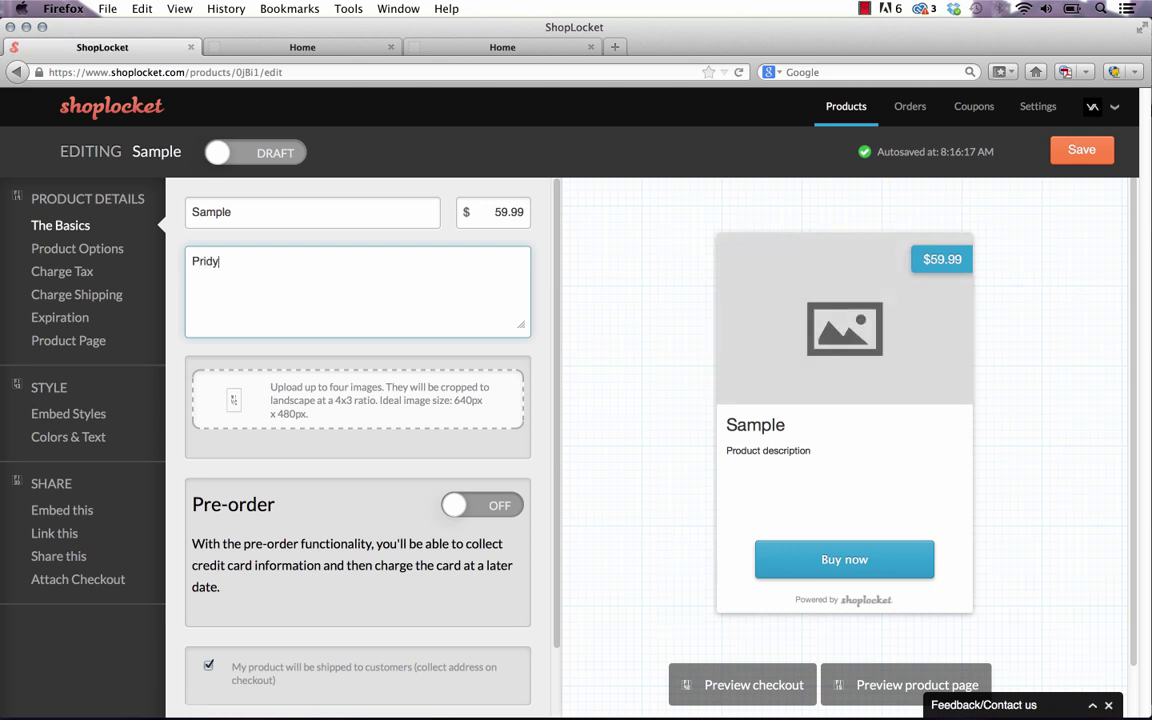
{"action": "type", "text": "oduct description goes here."}
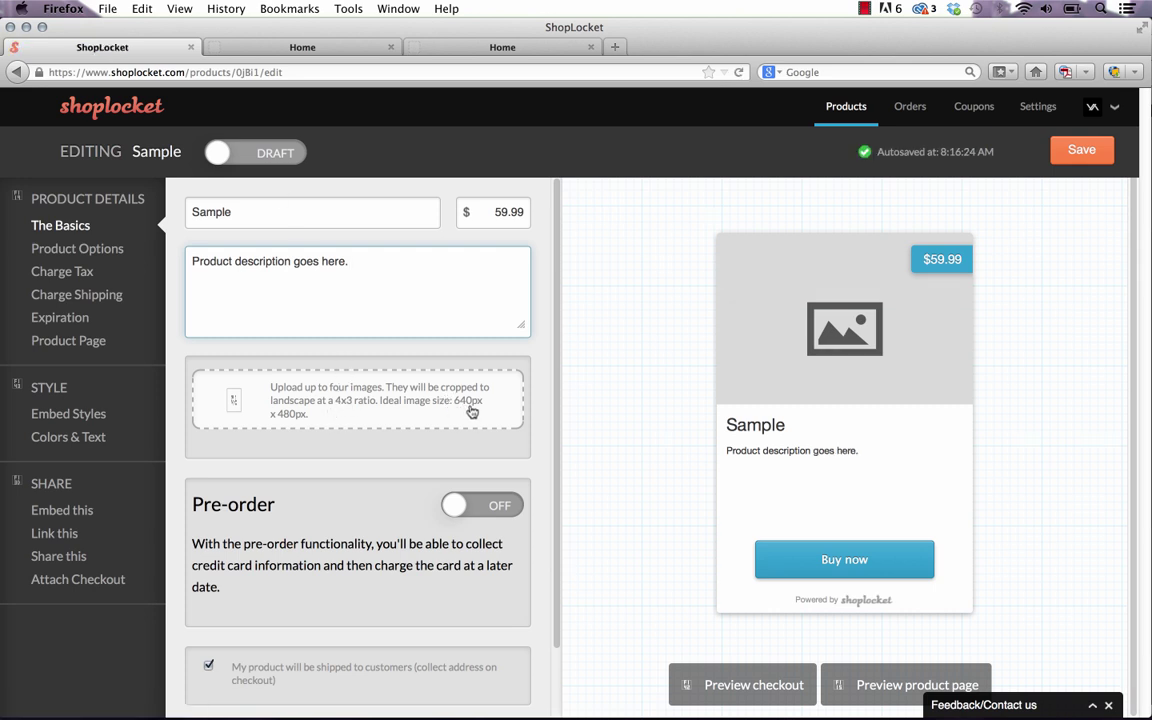
Upload Template-Clubhero.jpg from the Shoplocket folder as the product image.
{"action": "left_click", "coordinate": [338, 411]}
{"action": "left_click", "coordinate": [278, 370]}
{"action": "left_click", "coordinate": [466, 165]}
{"action": "left_click", "coordinate": [875, 442]}
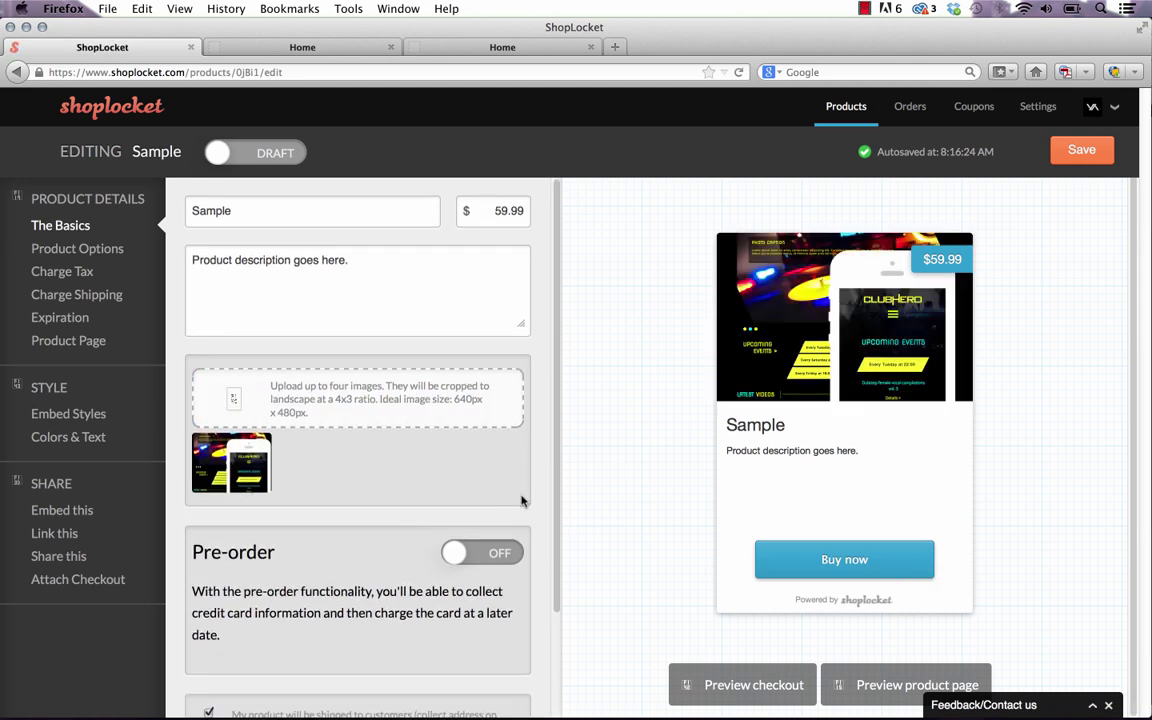
Tick 'I am selling files that people can download' for the product.
{"action": "scroll", "coordinate": [520, 500], "scroll_direction": "down", "scroll_amount": 3}
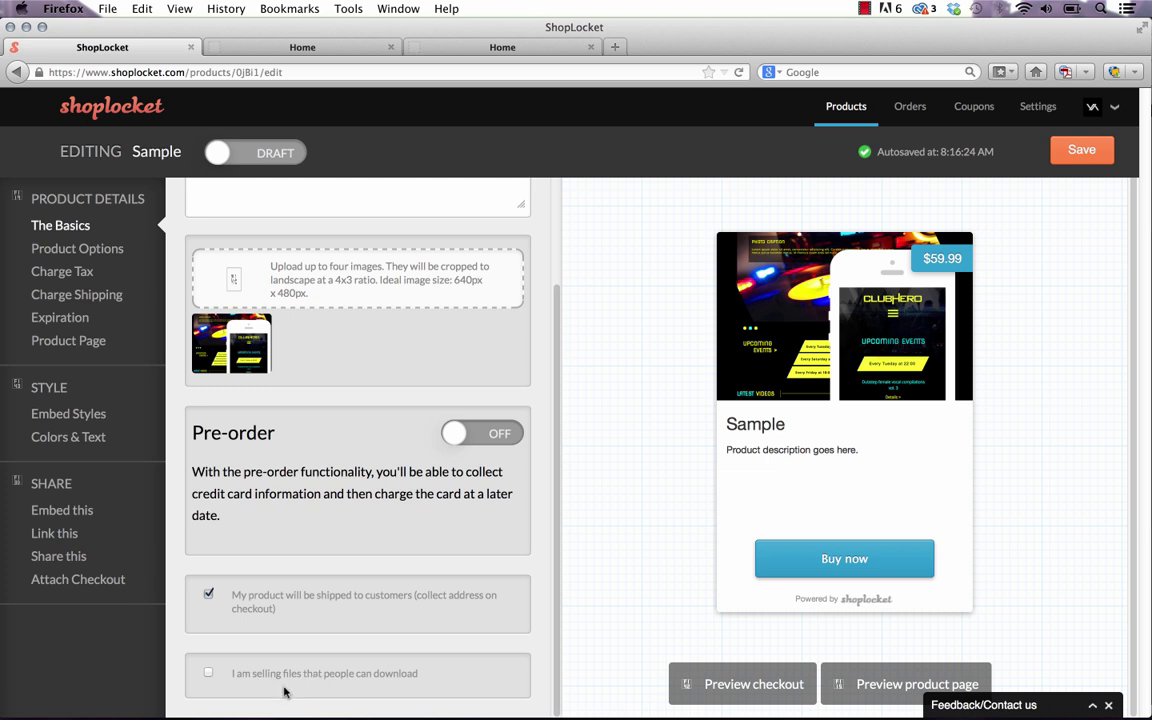
{"action": "left_click", "coordinate": [208, 675]}
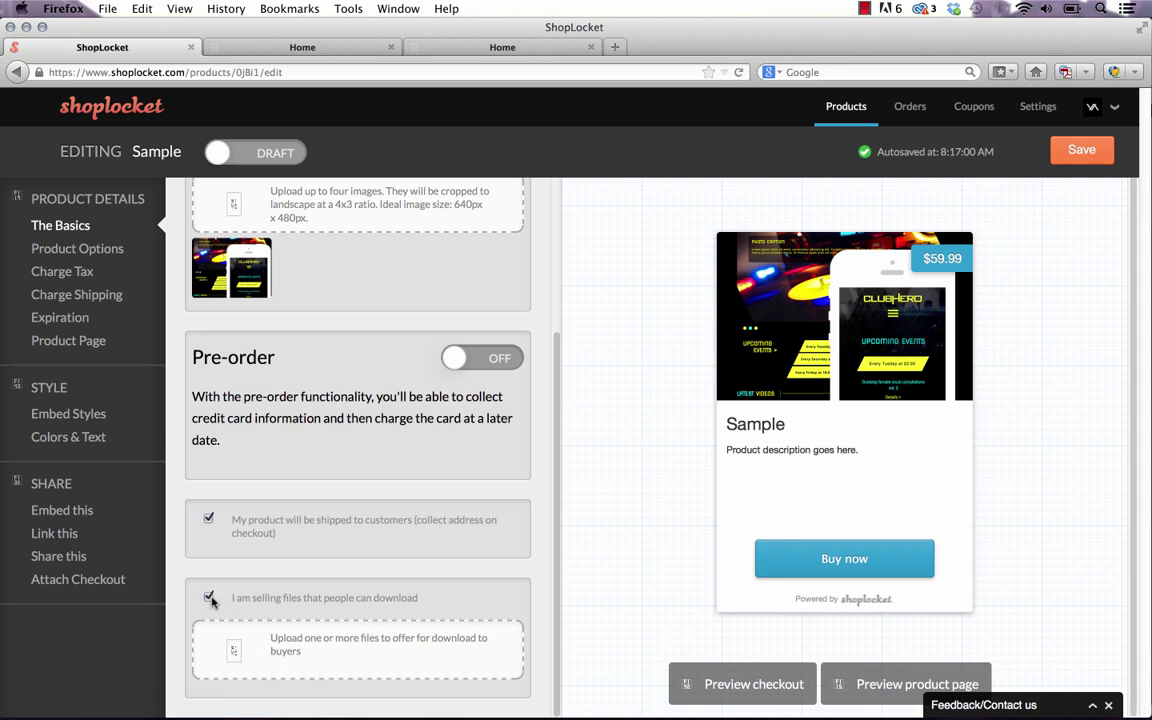
{"action": "scroll", "coordinate": [190, 540], "scroll_direction": "up", "scroll_amount": 4}
{"action": "scroll", "coordinate": [217, 574], "scroll_direction": "up", "scroll_amount": 1}
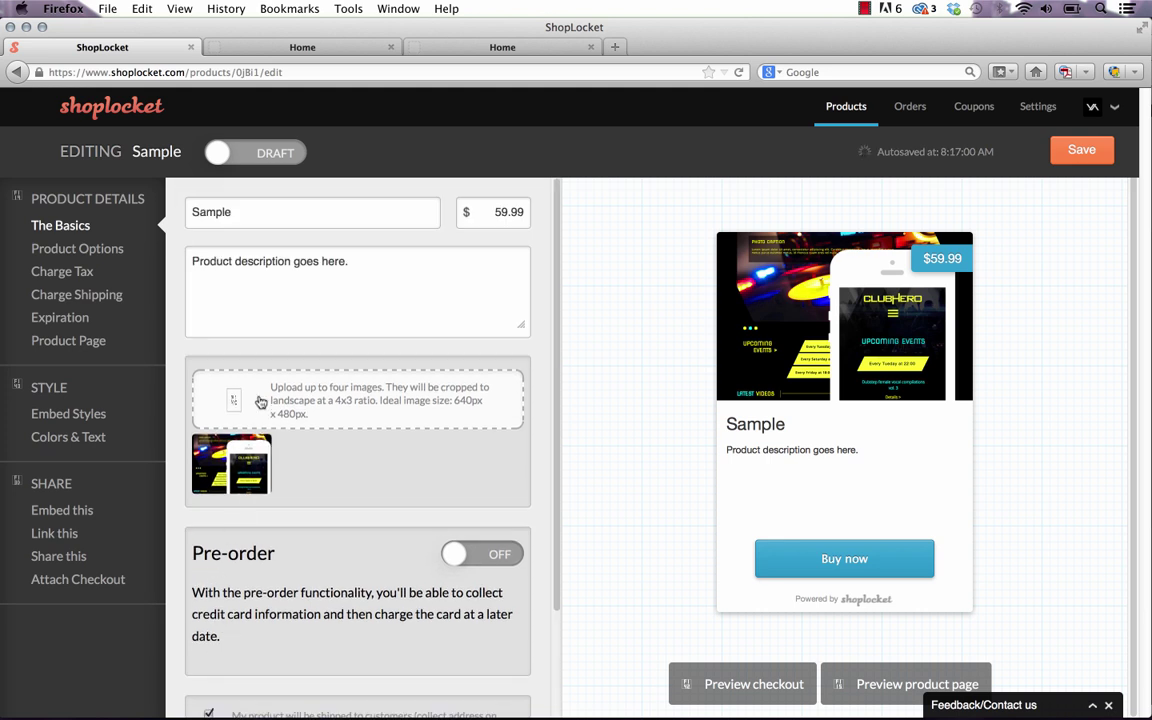
Review the product options, tax, shipping and expiration settings, leaving tax, shipping and expiry off.
{"action": "left_click", "coordinate": [72, 250]}
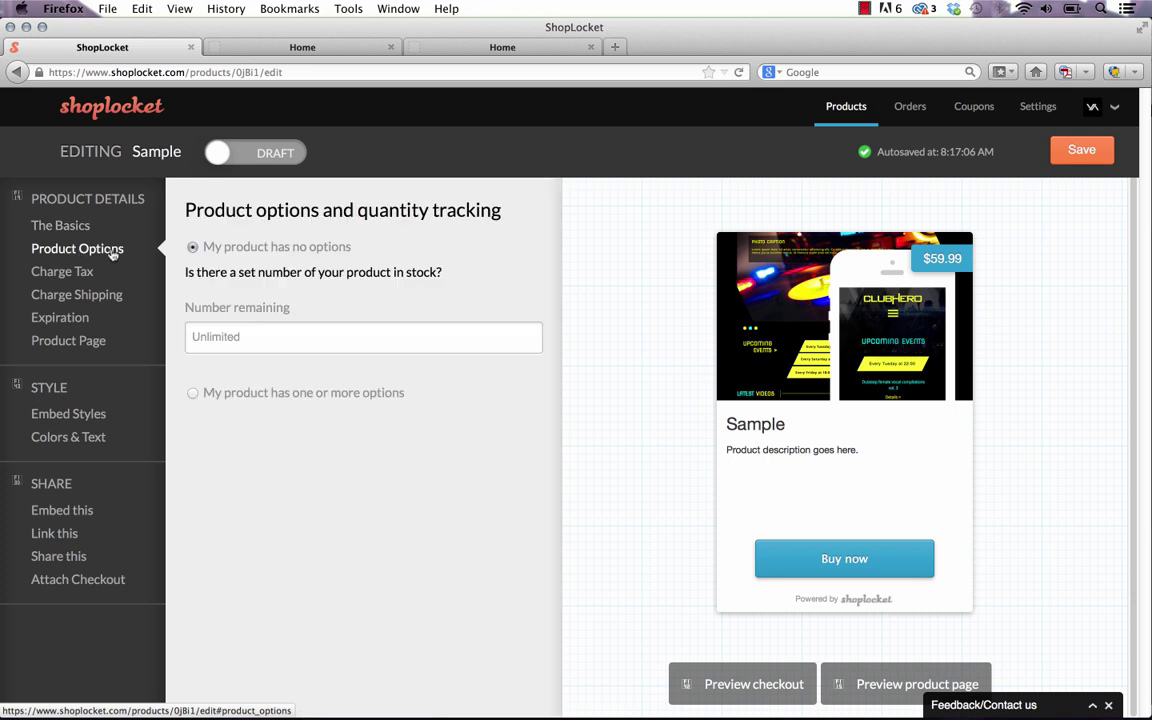
{"action": "left_click", "coordinate": [194, 394]}
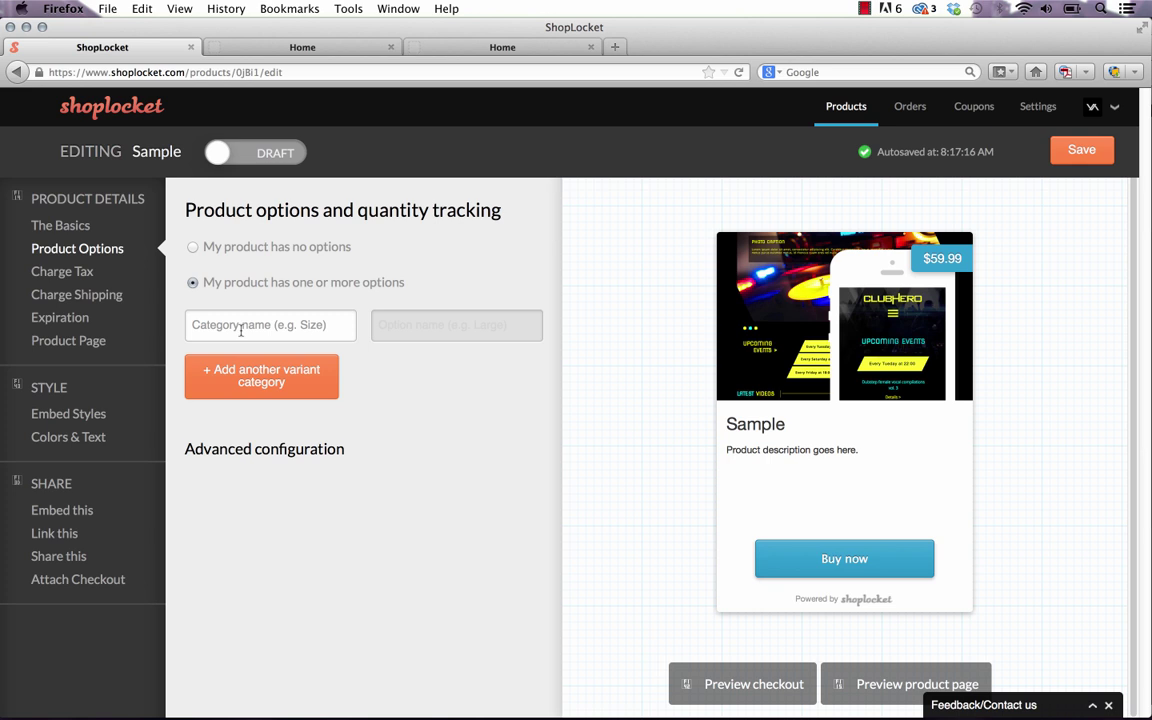
{"action": "left_click", "coordinate": [62, 273]}
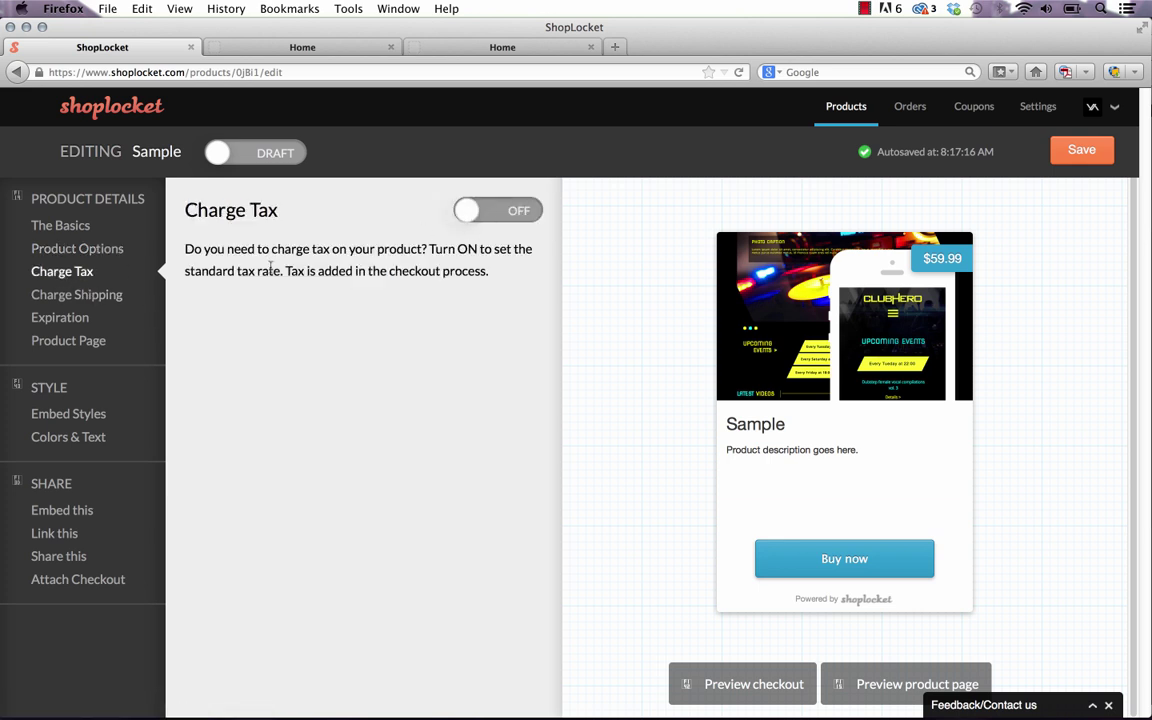
{"action": "left_click", "coordinate": [112, 300]}
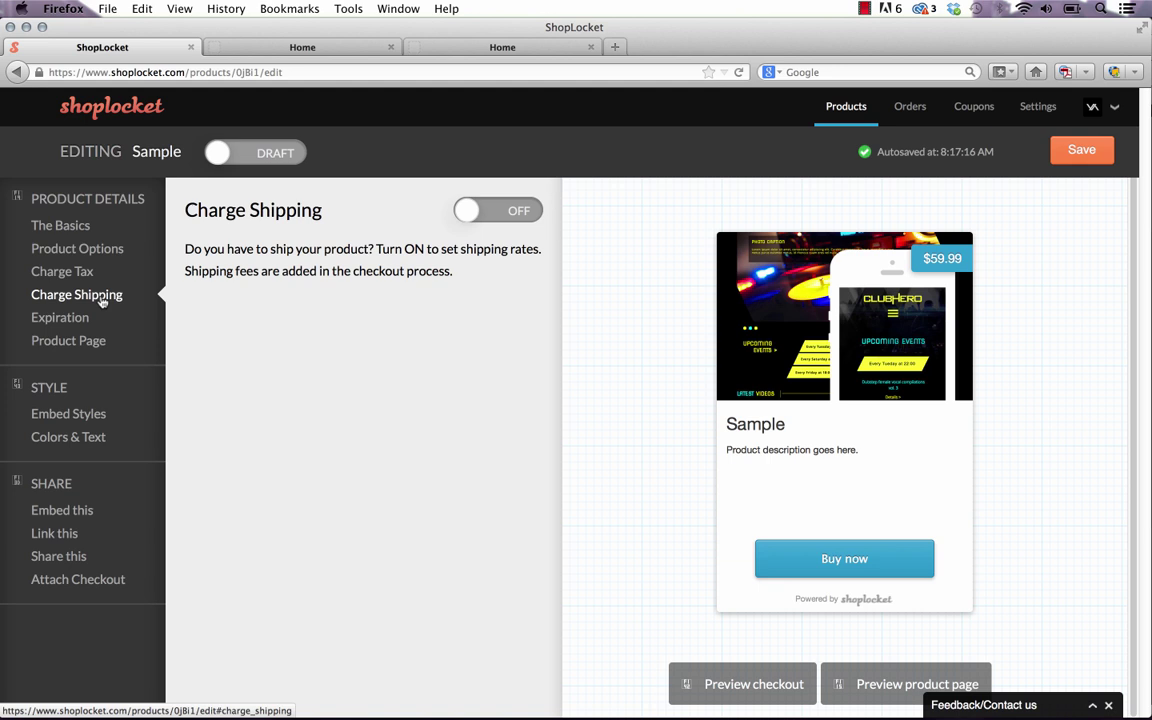
{"action": "left_click", "coordinate": [75, 318]}
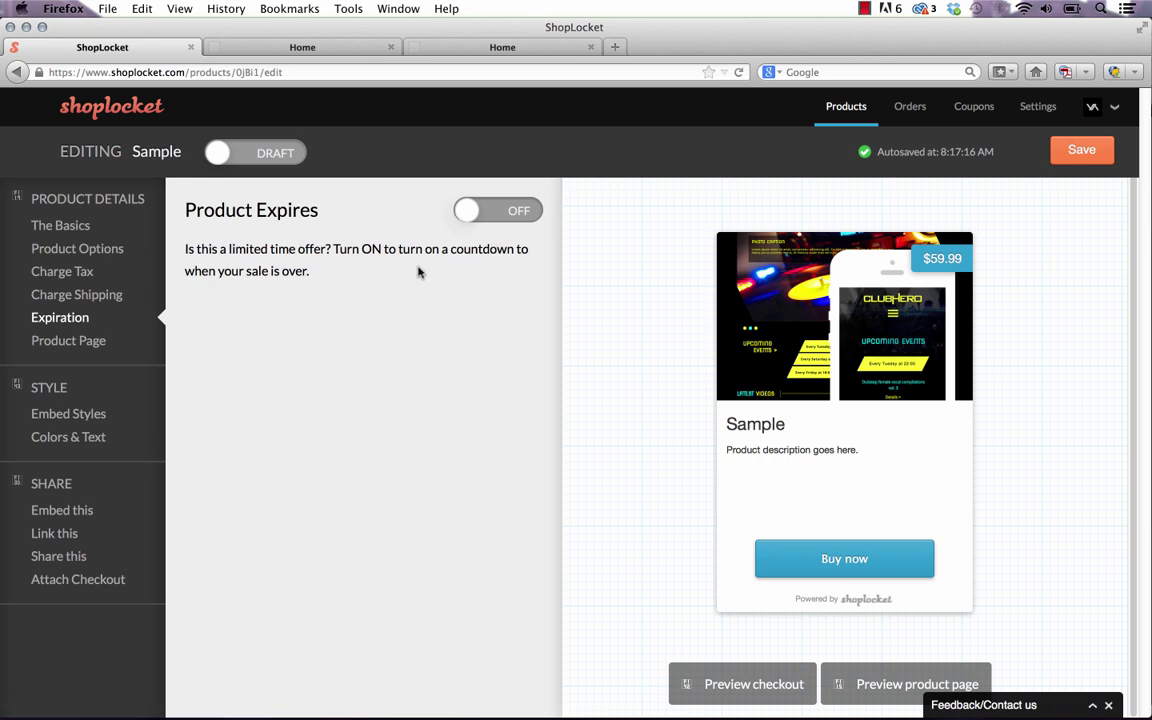
{"action": "left_click", "coordinate": [92, 343]}
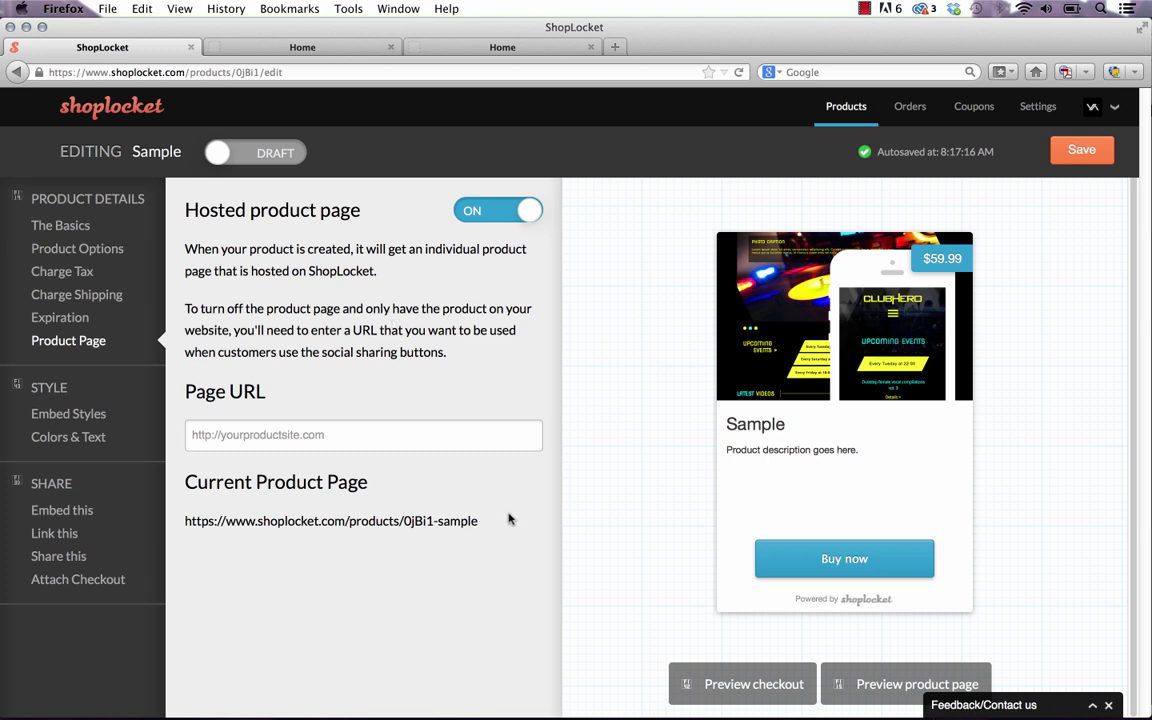
{"action": "left_click_drag", "start_coordinate": [482, 521], "coordinate": [184, 524]}
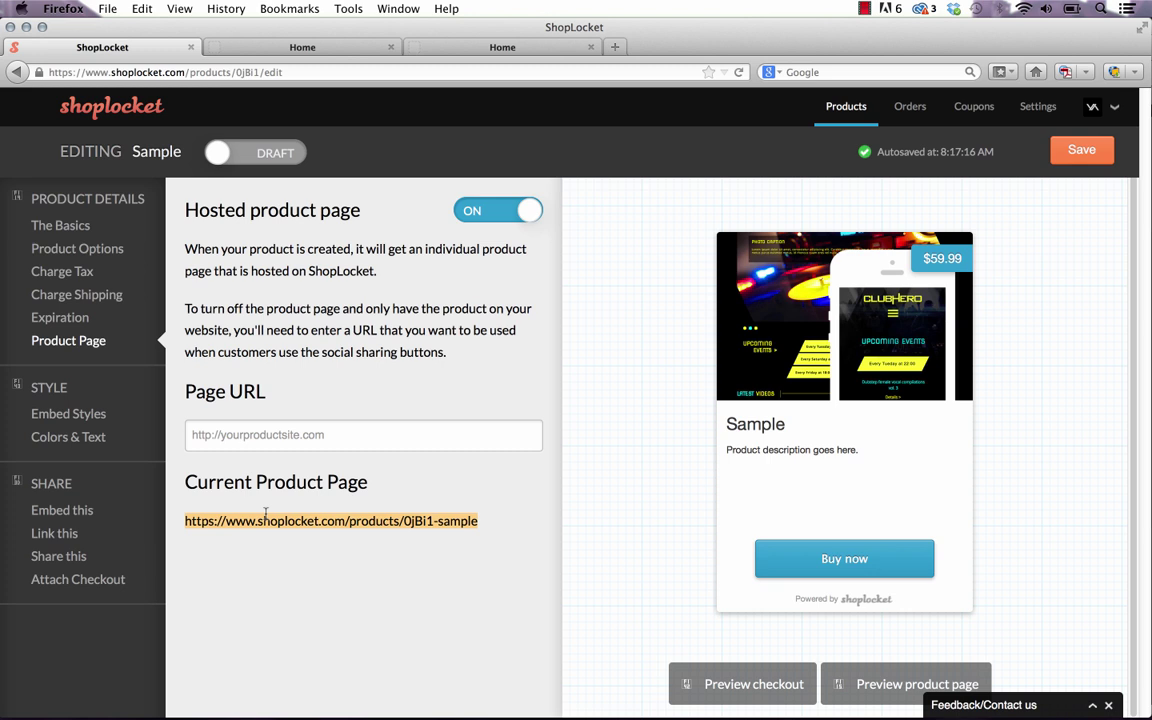
{"action": "left_click", "coordinate": [247, 336]}
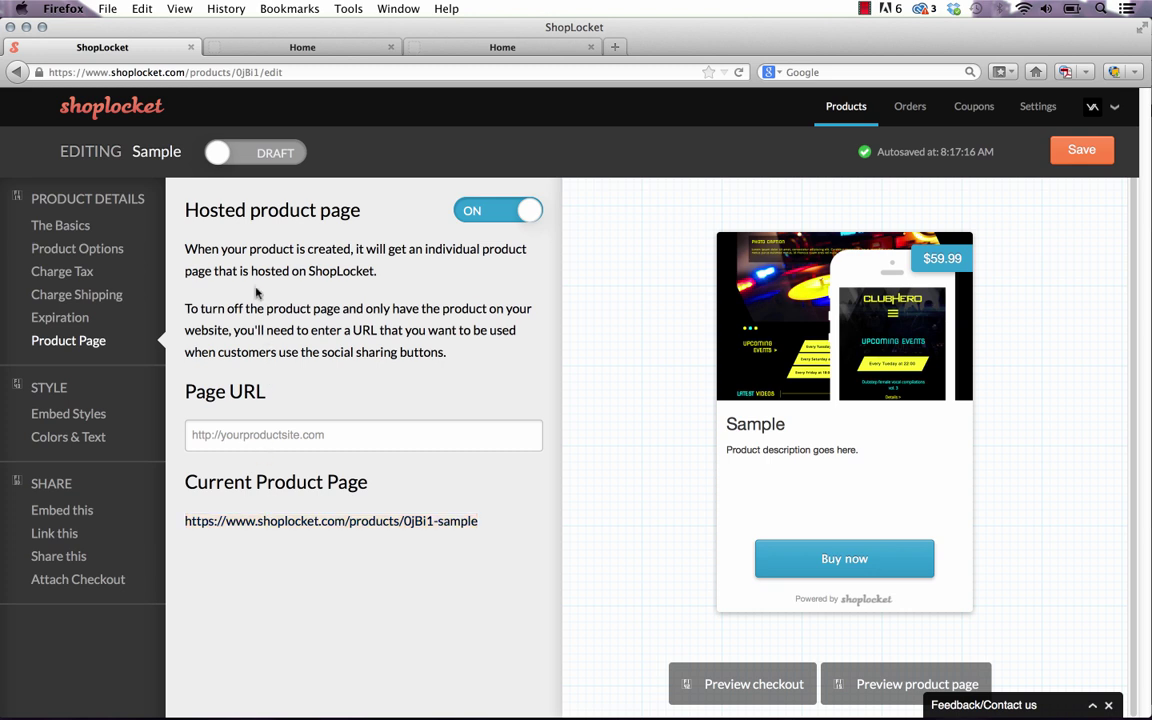
Try the ribbon-banner and dark embed styles, then settle on the compact single-row style.
{"action": "left_click", "coordinate": [66, 416]}
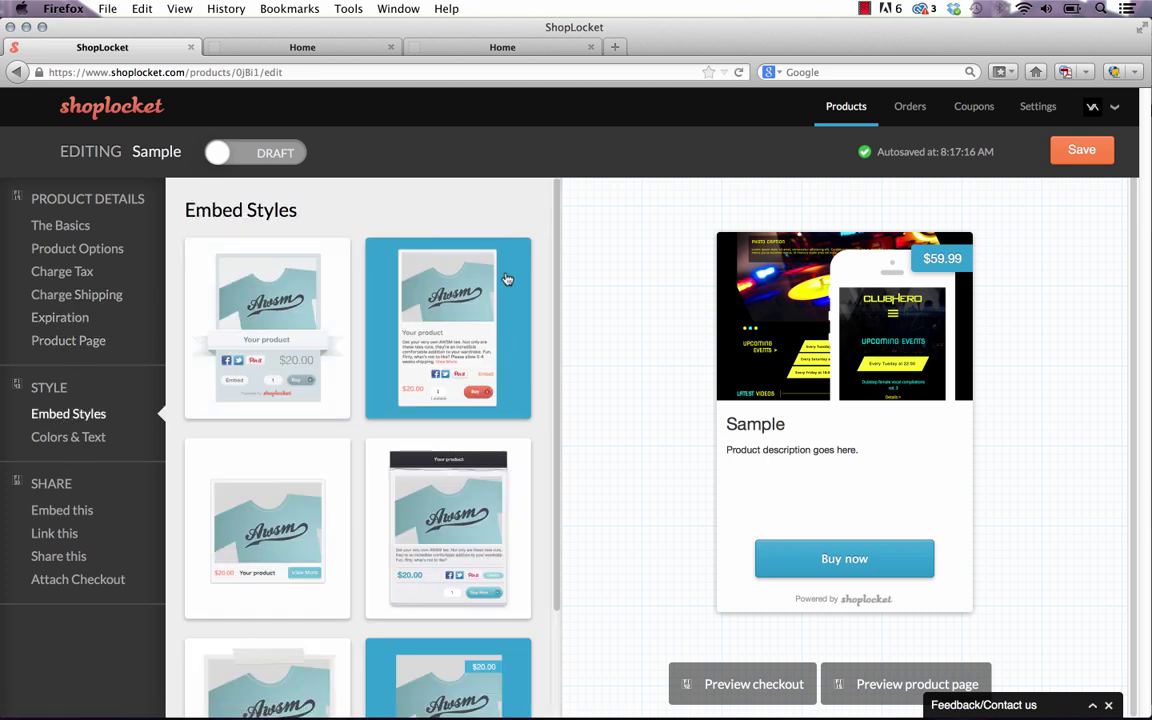
{"action": "scroll", "coordinate": [530, 340], "scroll_direction": "down", "scroll_amount": 3}
{"action": "scroll", "coordinate": [519, 393], "scroll_direction": "up", "scroll_amount": 3}
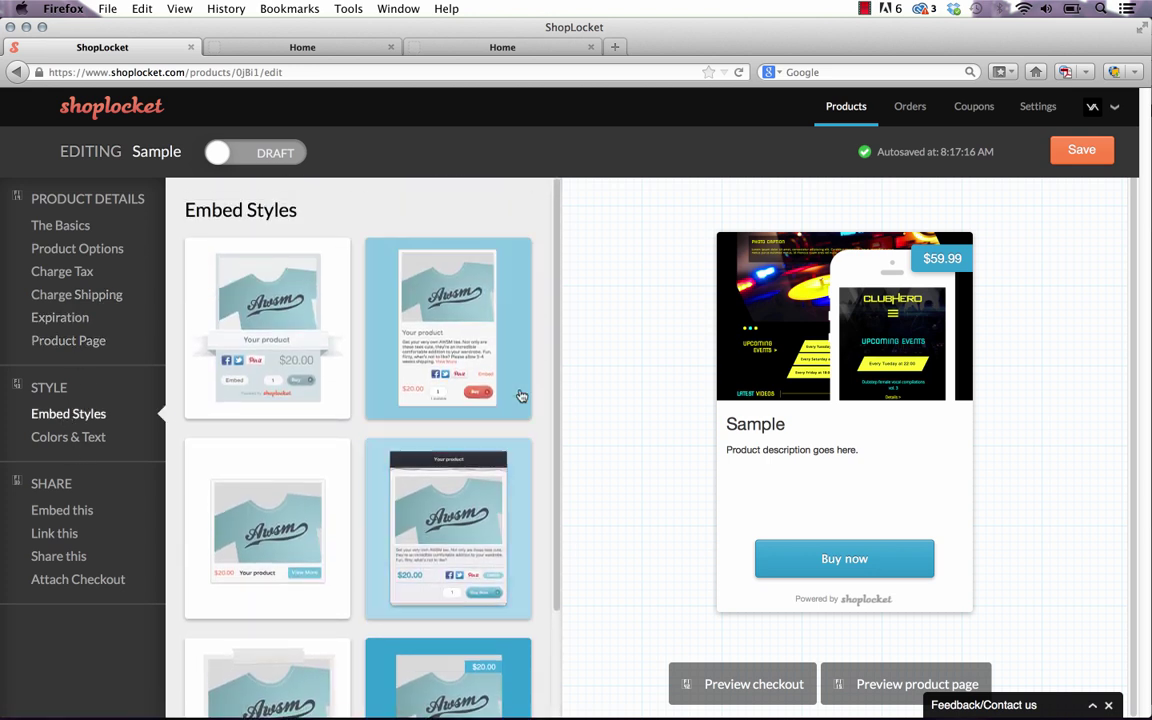
{"action": "left_click", "coordinate": [241, 276]}
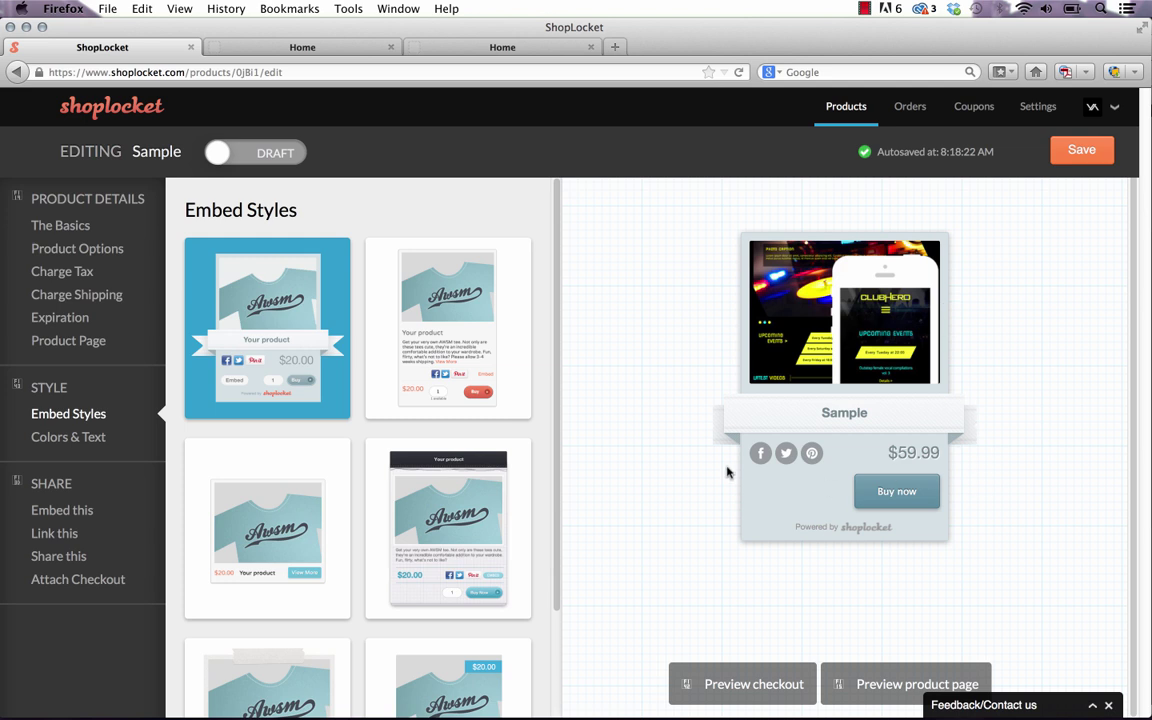
{"action": "scroll", "coordinate": [515, 505], "scroll_direction": "down", "scroll_amount": 3}
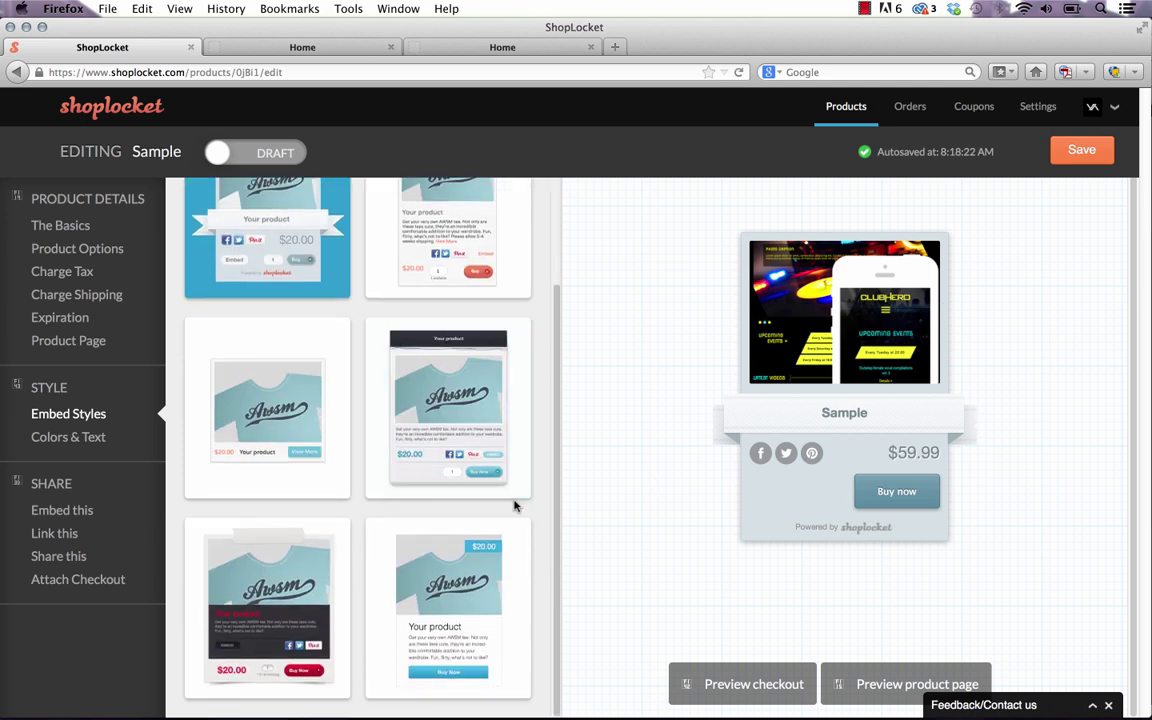
{"action": "left_click", "coordinate": [262, 617]}
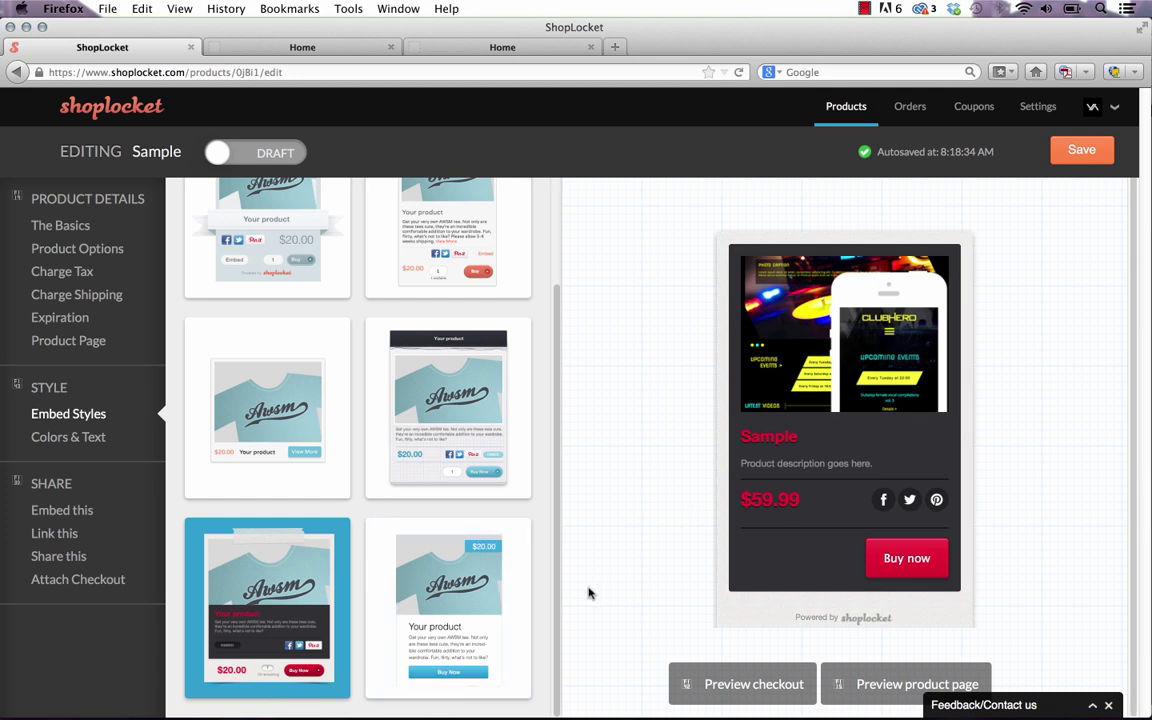
{"action": "scroll", "coordinate": [432, 601], "scroll_direction": "up", "scroll_amount": 2}
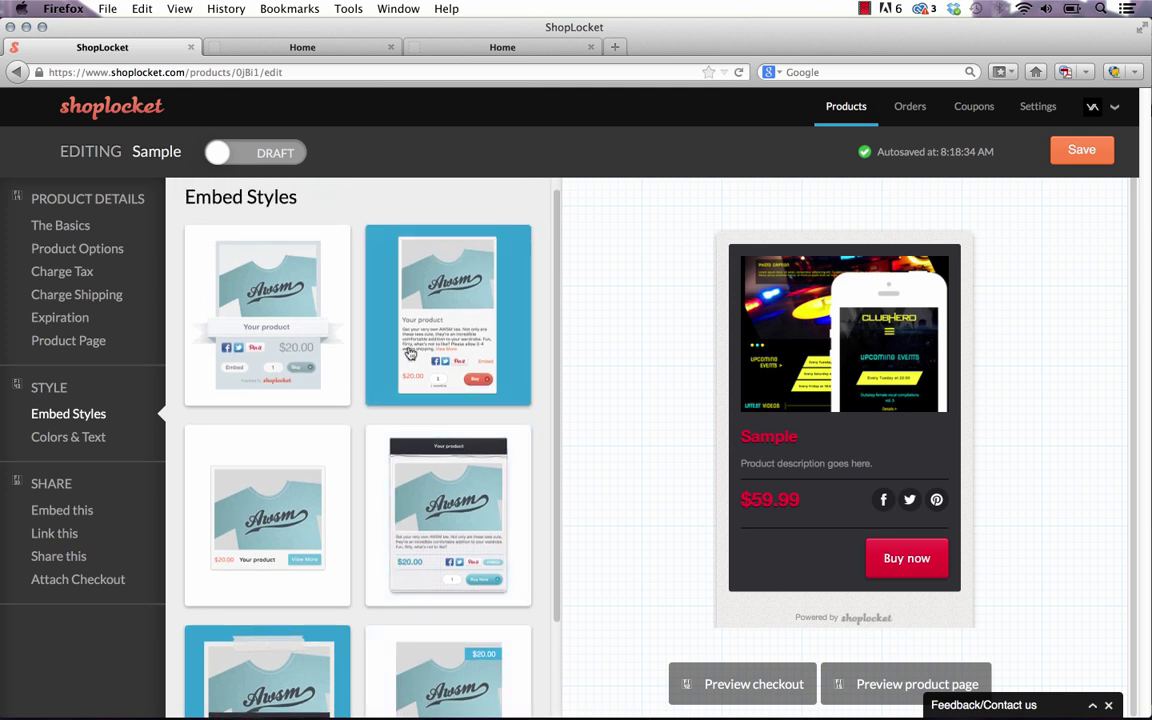
{"action": "left_click", "coordinate": [268, 497]}
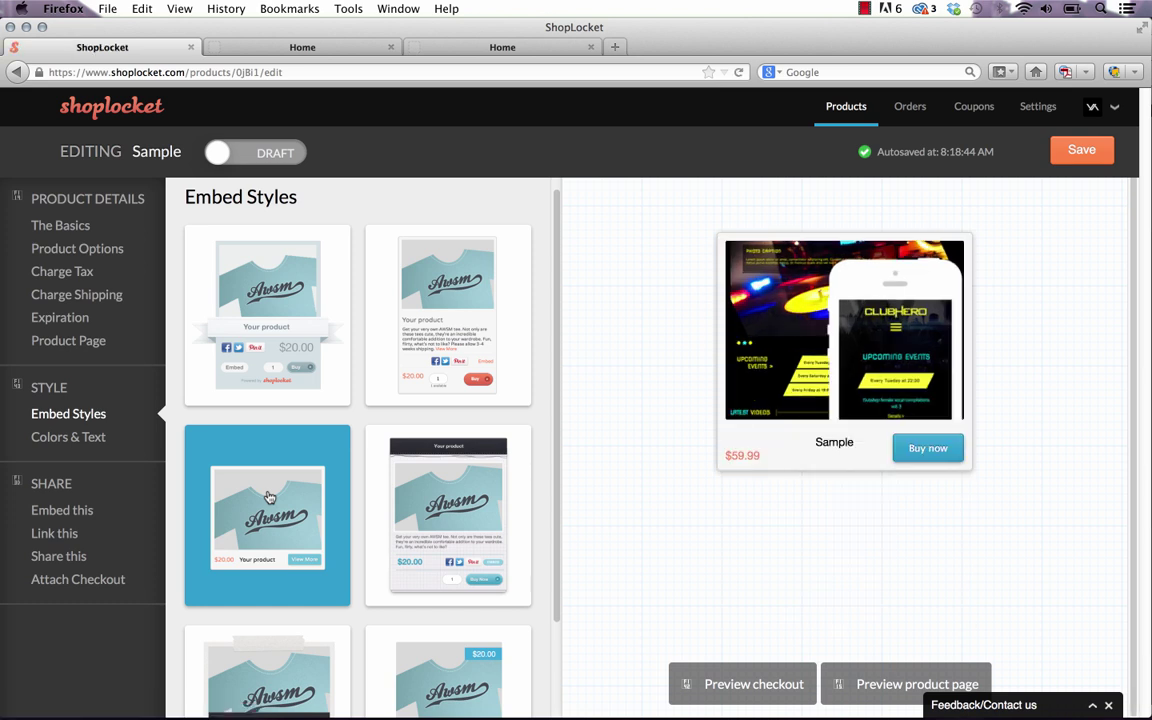
{"action": "left_click", "coordinate": [70, 438]}
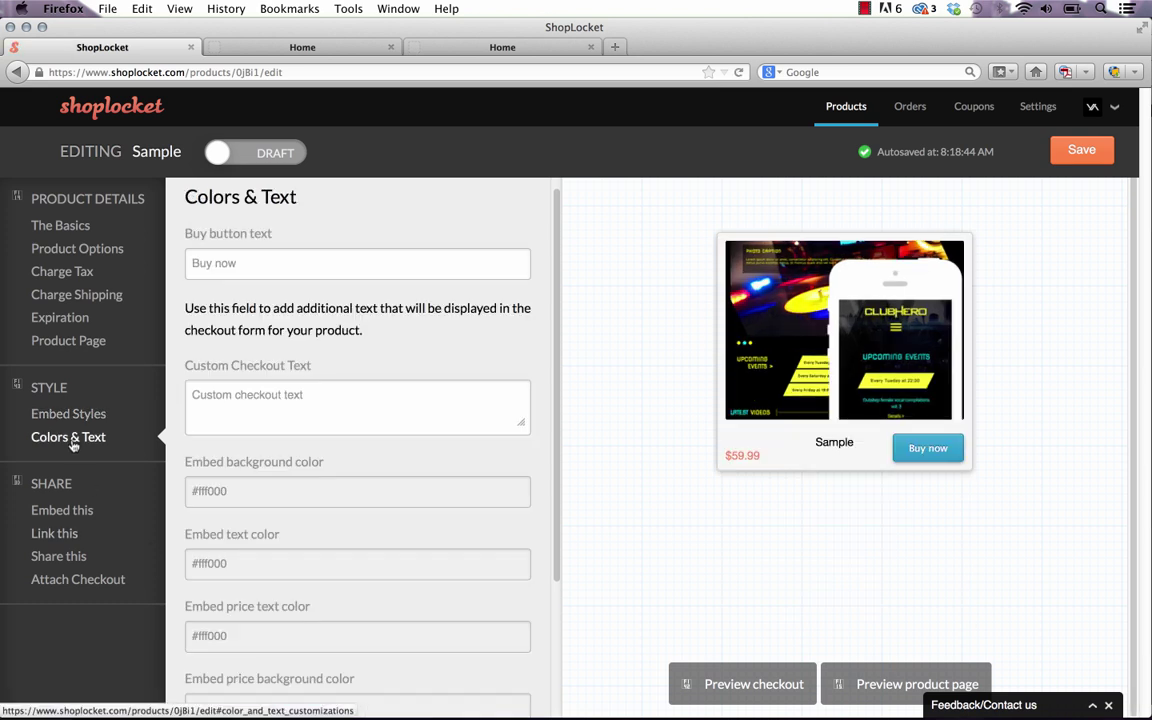
Set the buy button text to PURCHASE and save the Sample product.
{"action": "left_click", "coordinate": [241, 264]}
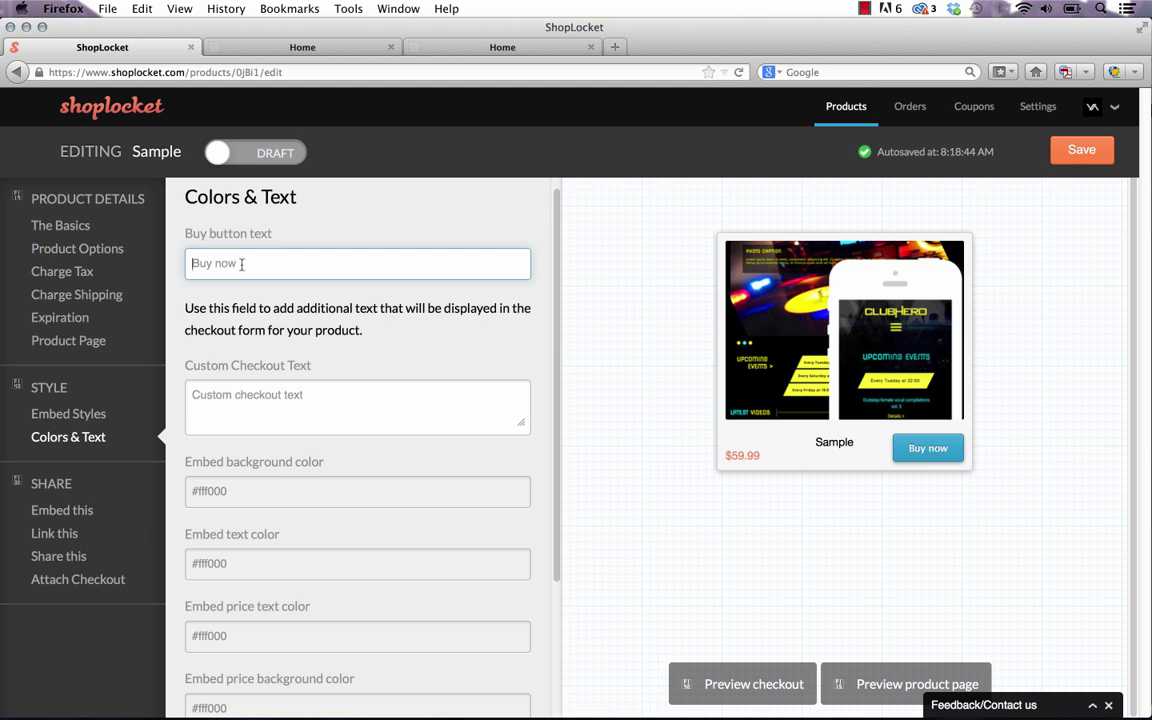
{"action": "type", "text": "PURCHASE"}
{"action": "left_click", "coordinate": [301, 403]}
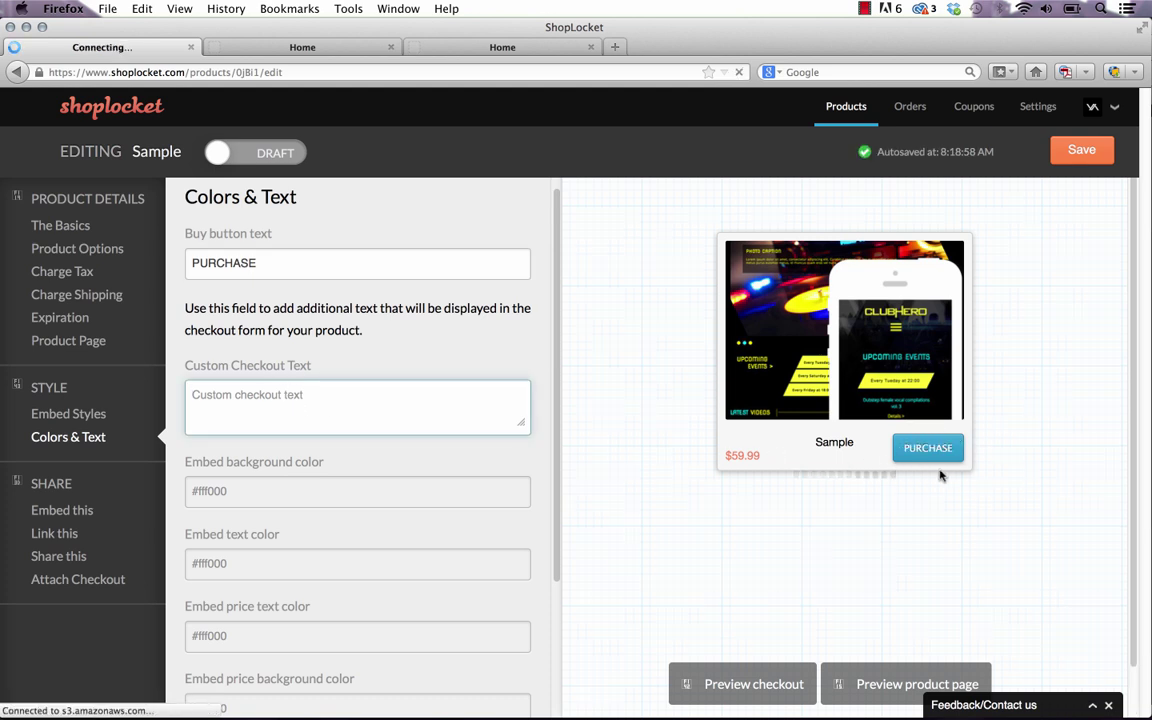
{"action": "scroll", "coordinate": [443, 507], "scroll_direction": "down", "scroll_amount": 3}
{"action": "scroll", "coordinate": [302, 485], "scroll_direction": "down", "scroll_amount": 1}
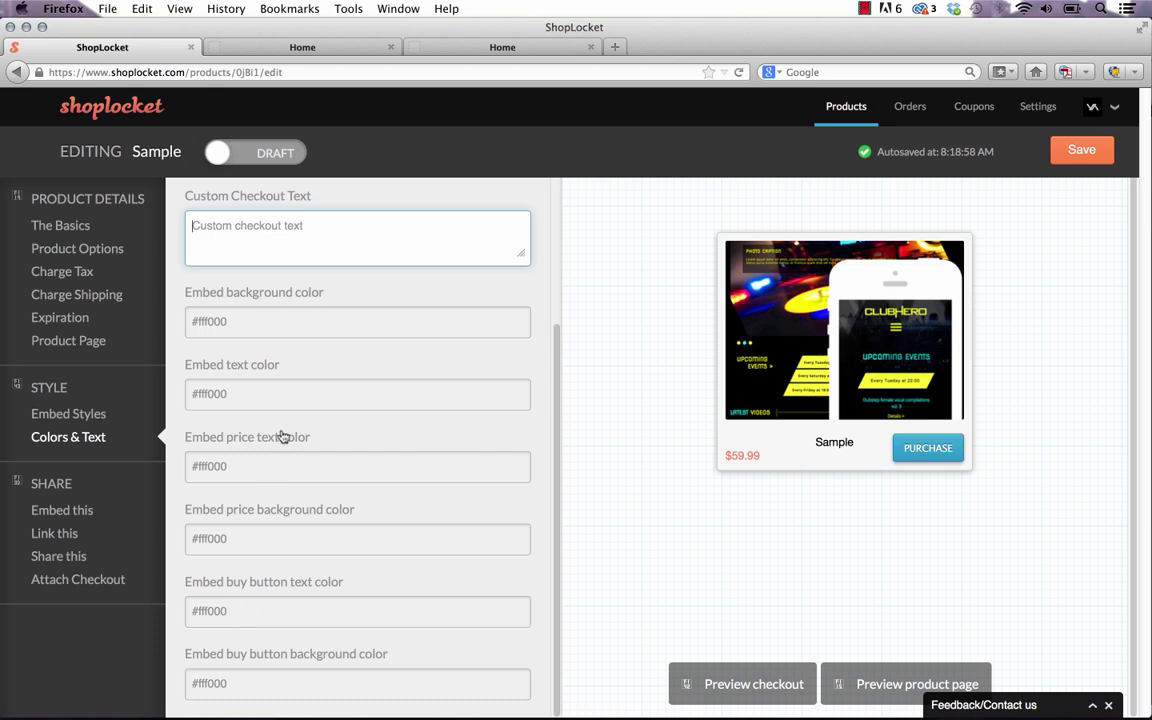
{"action": "left_click", "coordinate": [1093, 152]}
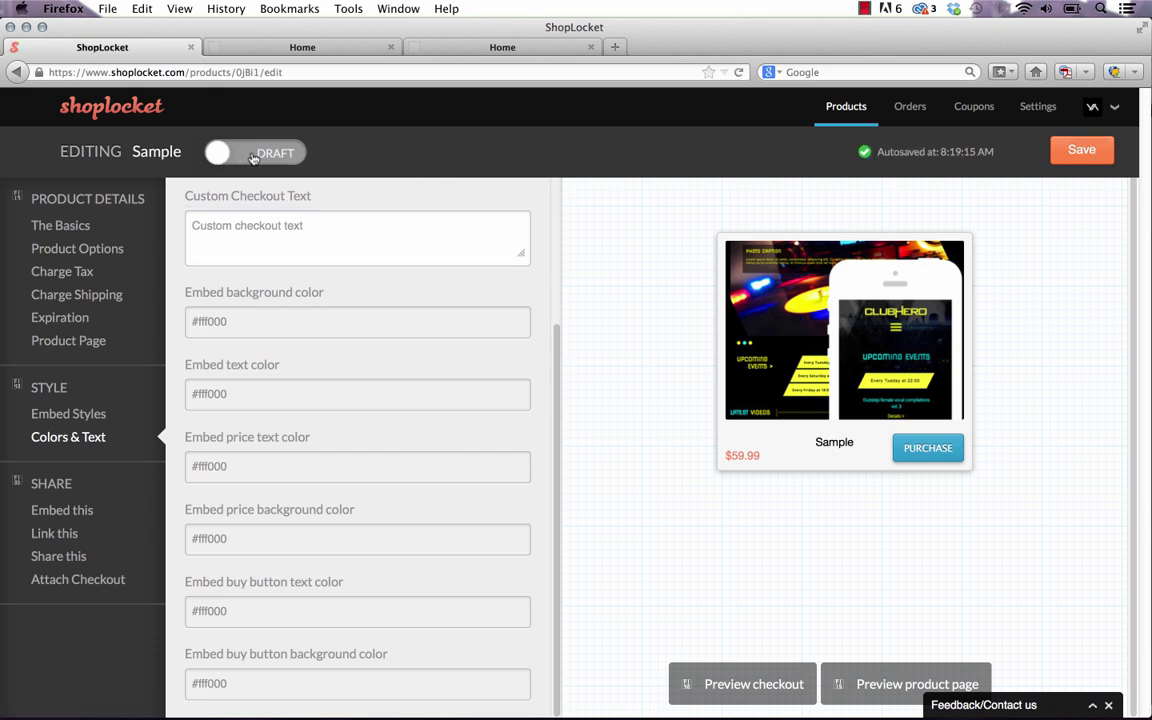
Publish Sample, apply the full card embed style with price tag, and show its embed code.
{"action": "left_click", "coordinate": [253, 157]}
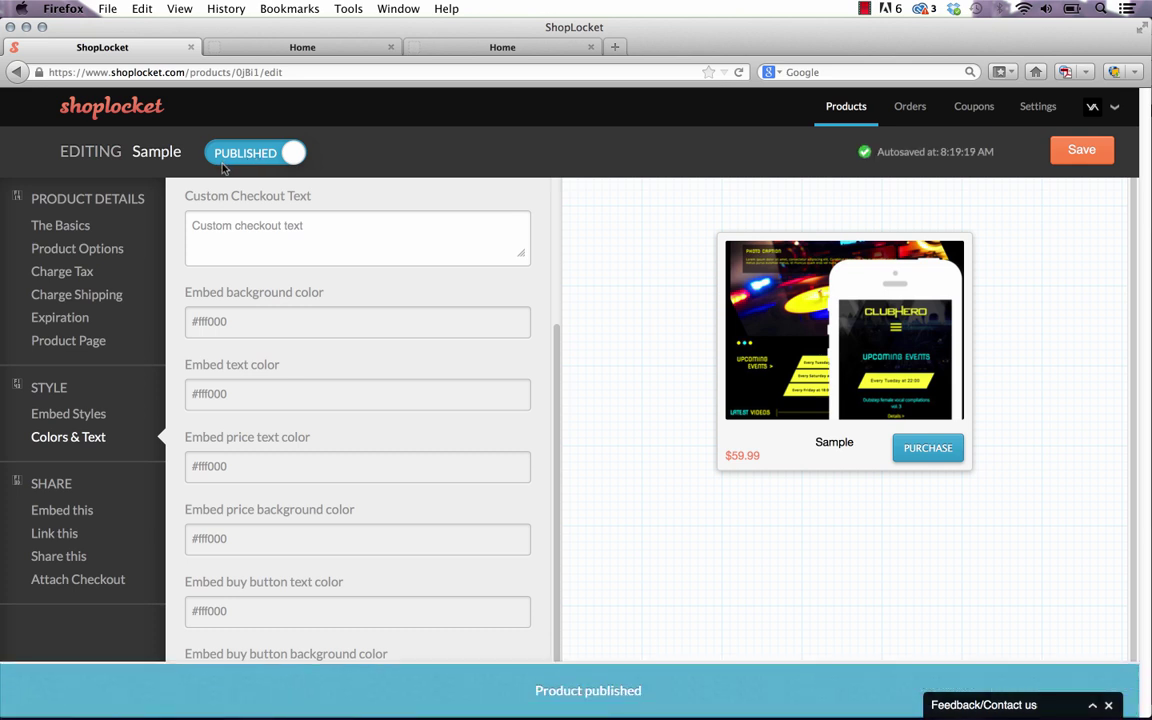
{"action": "left_click", "coordinate": [82, 420]}
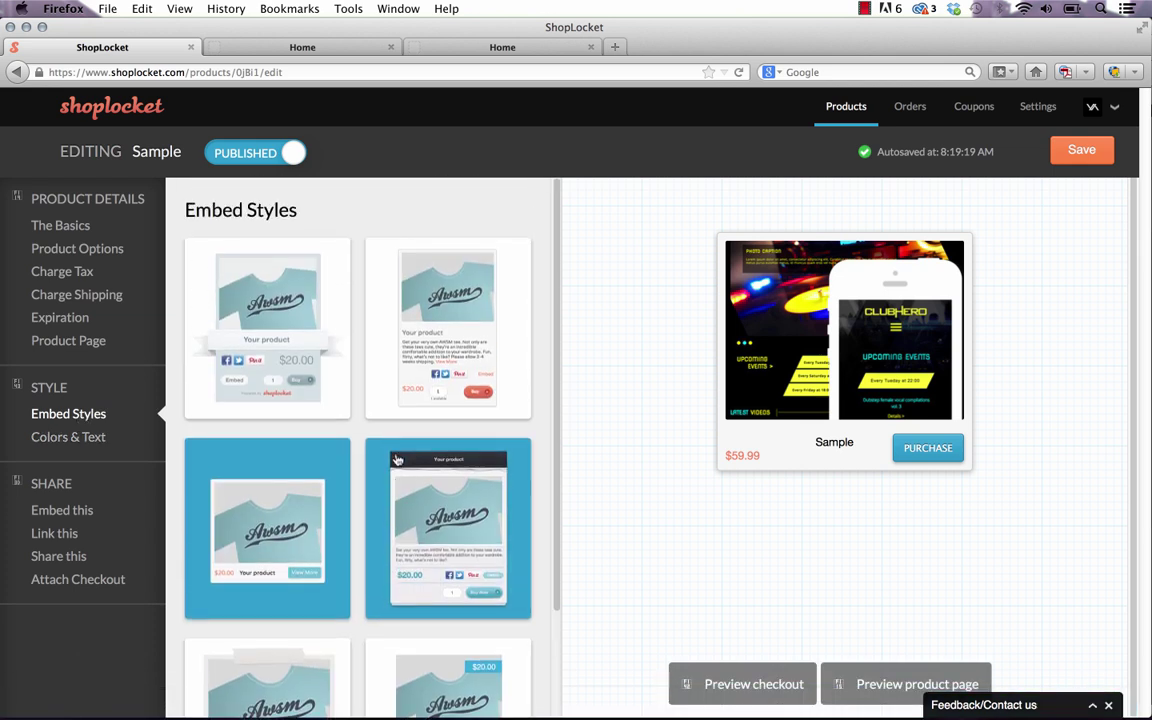
{"action": "scroll", "coordinate": [410, 440], "scroll_direction": "up", "scroll_amount": 2}
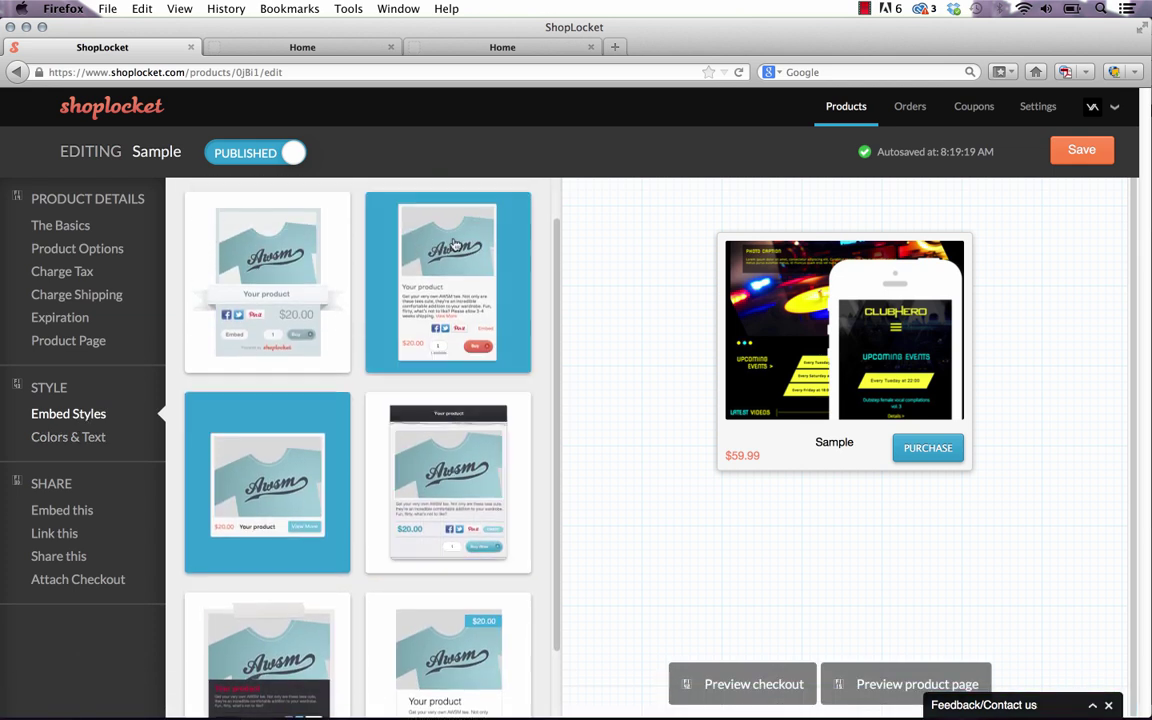
{"action": "scroll", "coordinate": [453, 640], "scroll_direction": "down", "scroll_amount": 2}
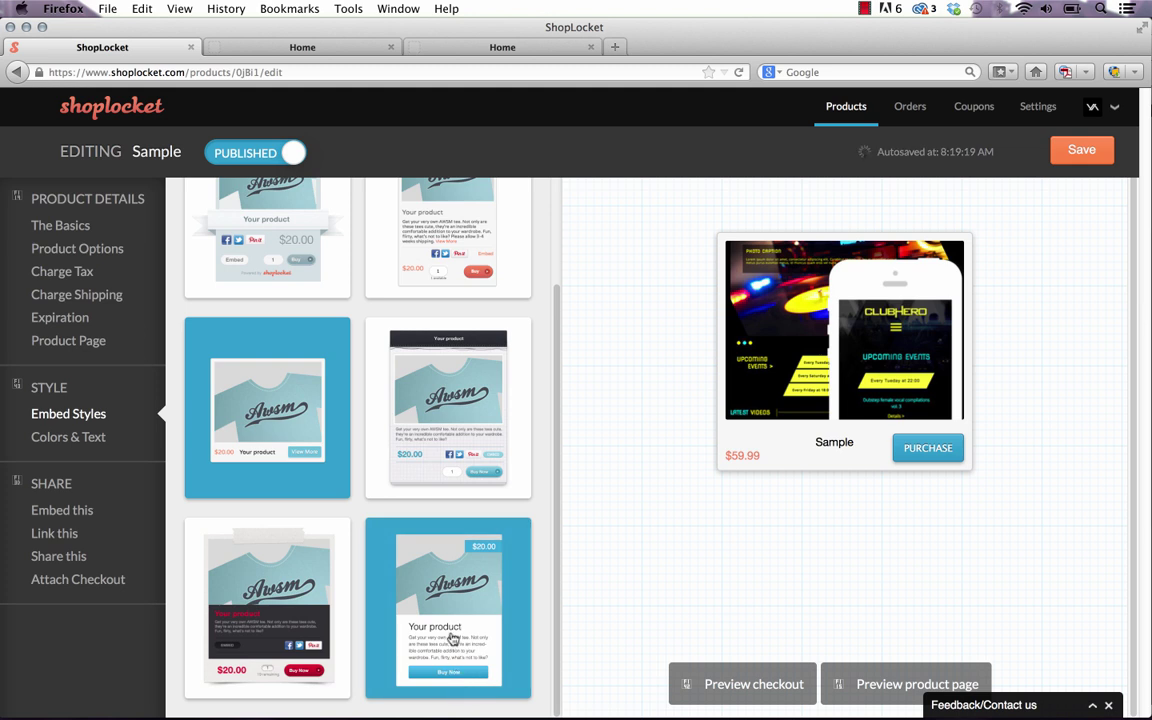
{"action": "left_click", "coordinate": [453, 638]}
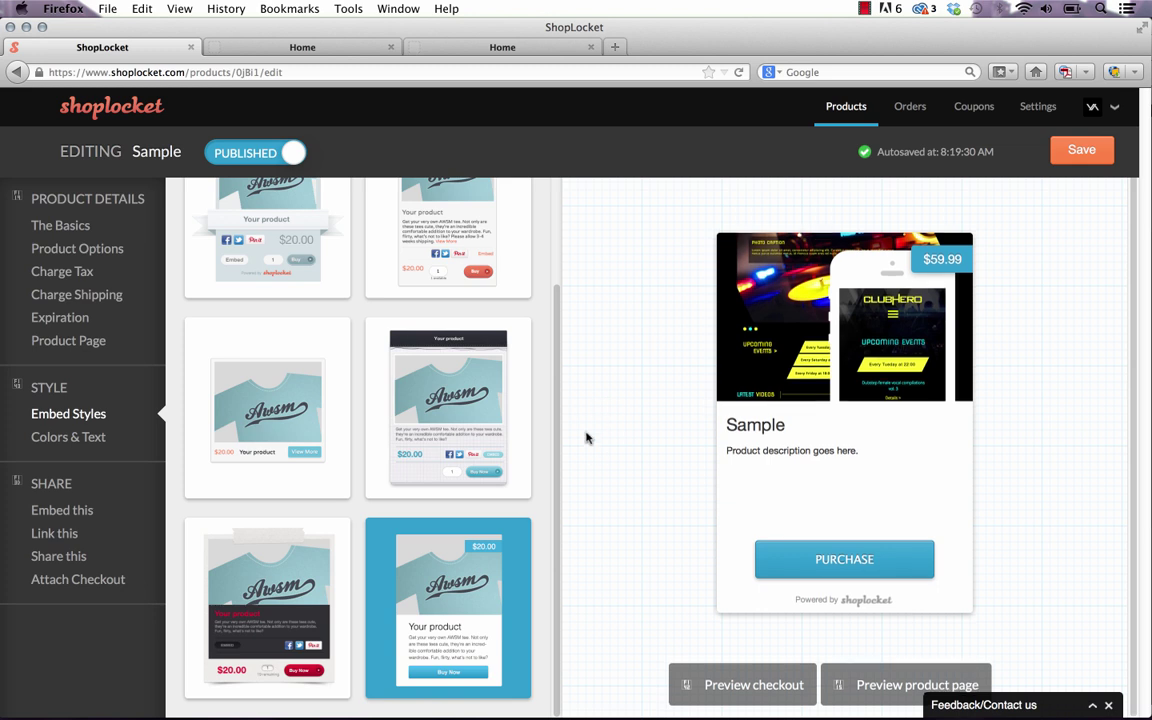
{"action": "left_click", "coordinate": [73, 523]}
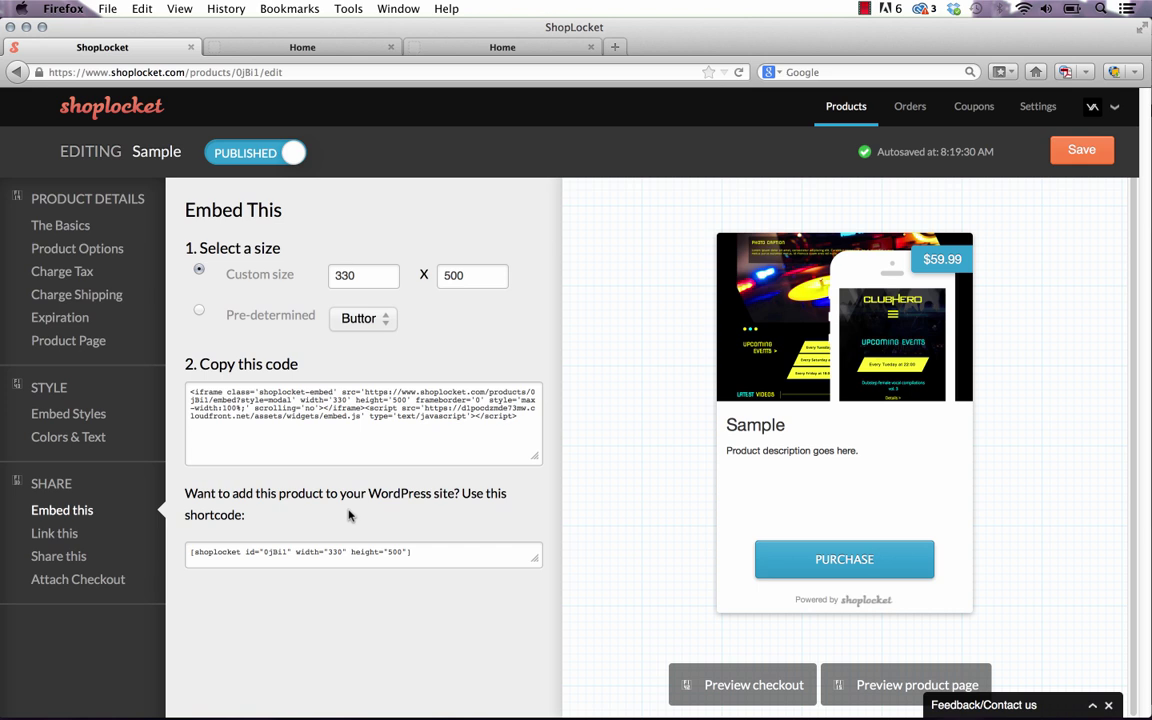
Place library item 017 ShopLocket ECommerce on the Muse Home page, then return to Firefox.
{"action": "mouse_move", "coordinate": [397, 690]}
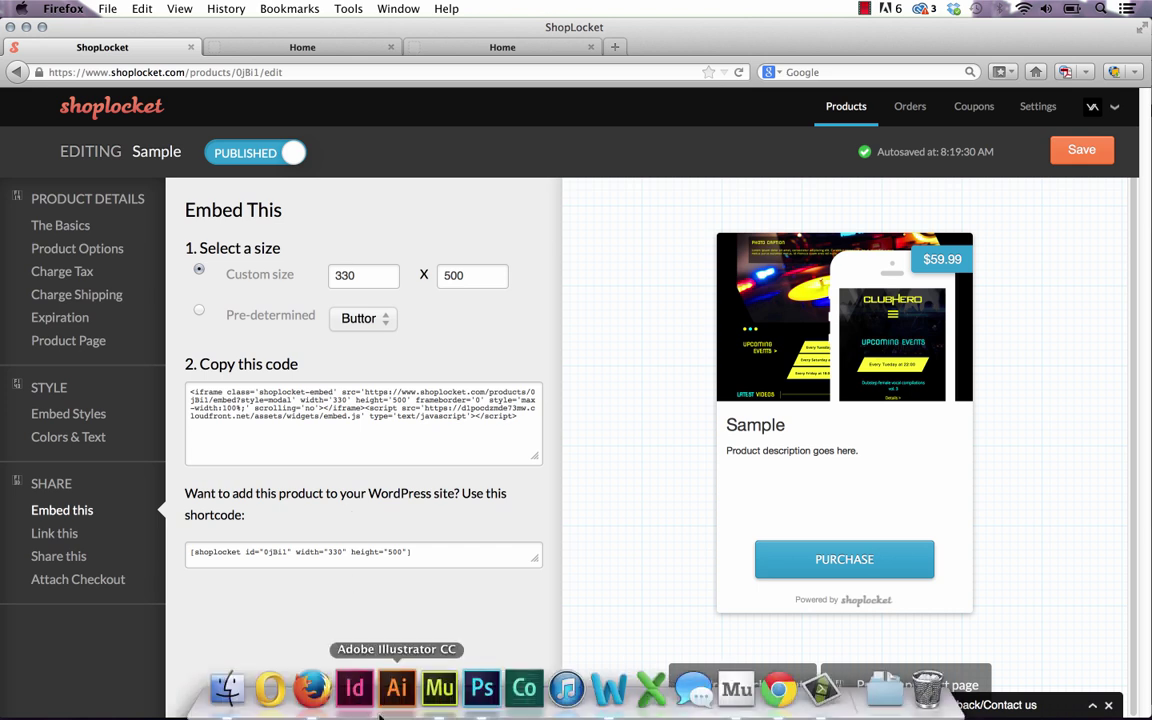
{"action": "left_click", "coordinate": [438, 689]}
{"action": "scroll", "coordinate": [962, 548], "scroll_direction": "down", "scroll_amount": 5}
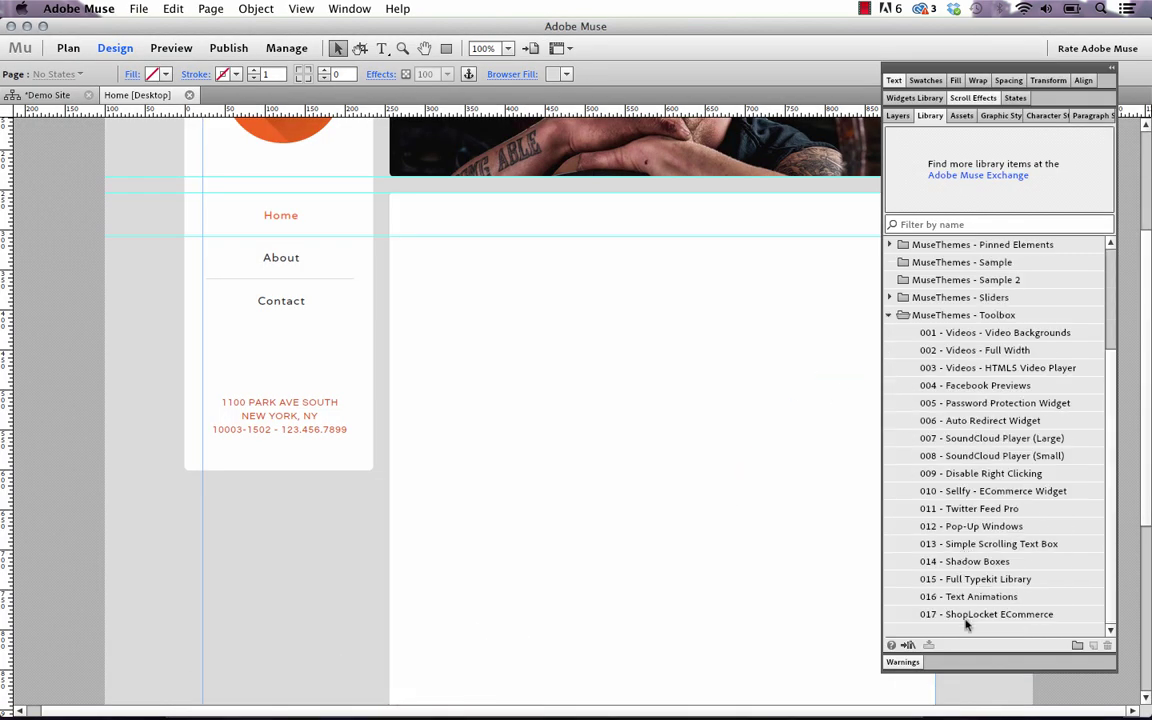
{"action": "left_click_drag", "start_coordinate": [966, 618], "coordinate": [418, 240]}
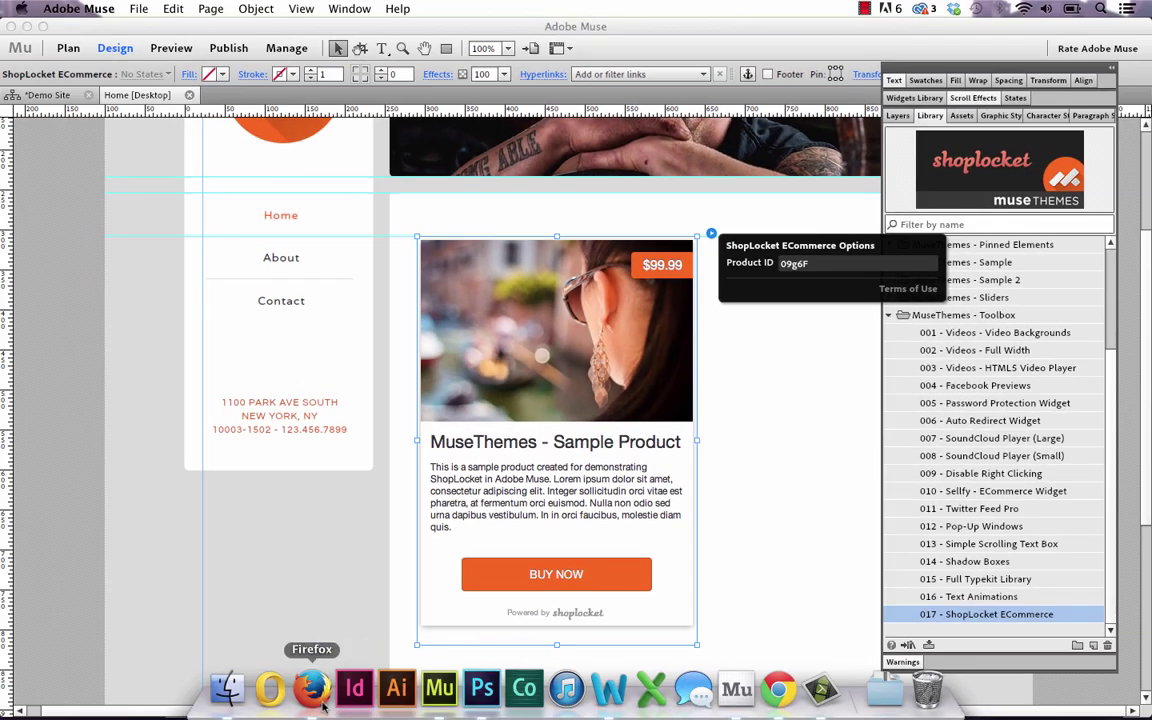
{"action": "left_click", "coordinate": [310, 689]}
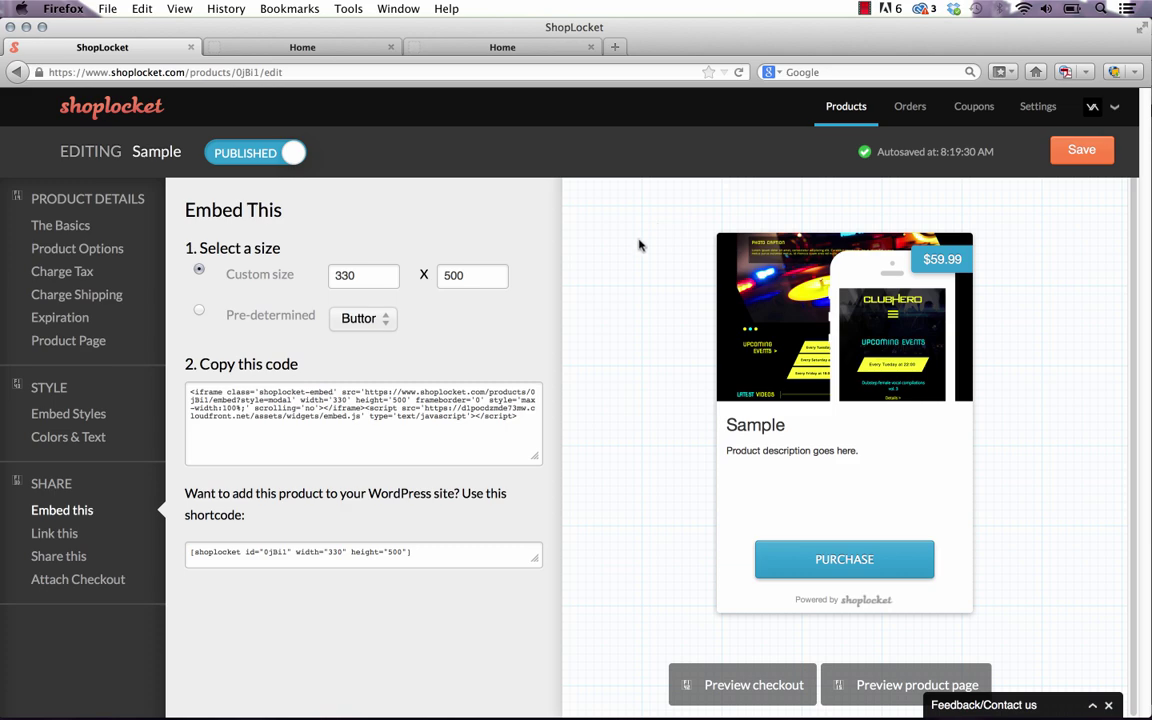
Copy the Sample product ID 0jBi1 from the ShopLocket page address.
{"action": "double_click", "coordinate": [238, 72]}
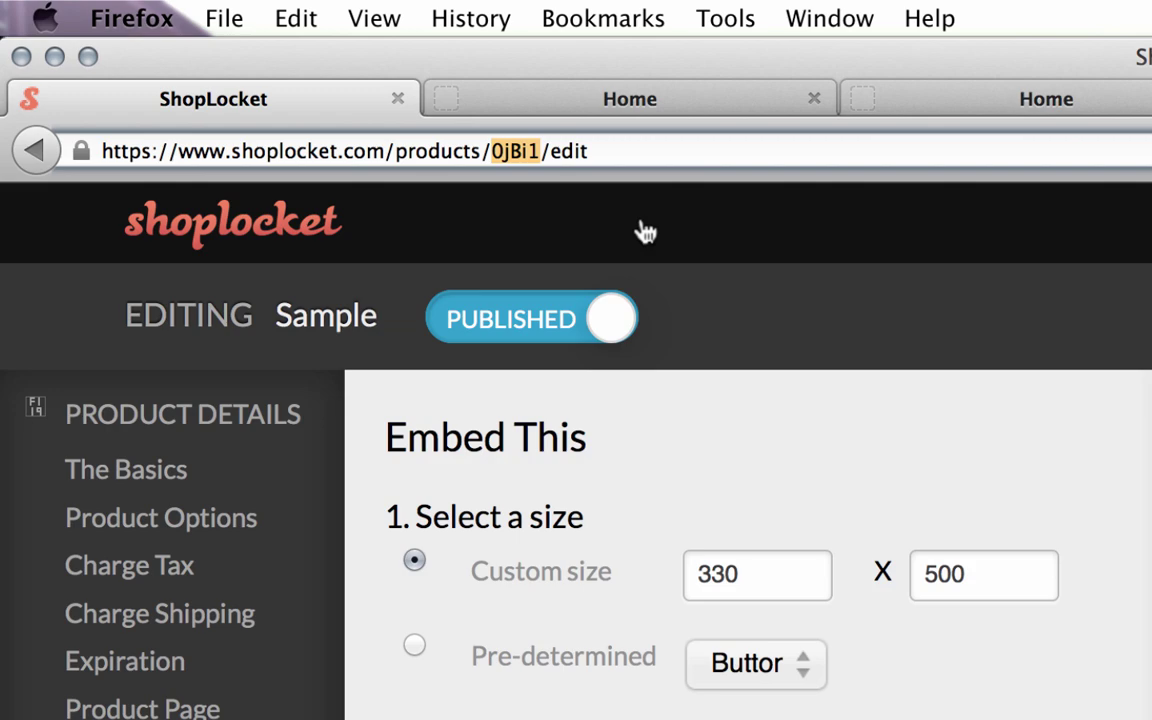
{"action": "right_click", "coordinate": [520, 153]}
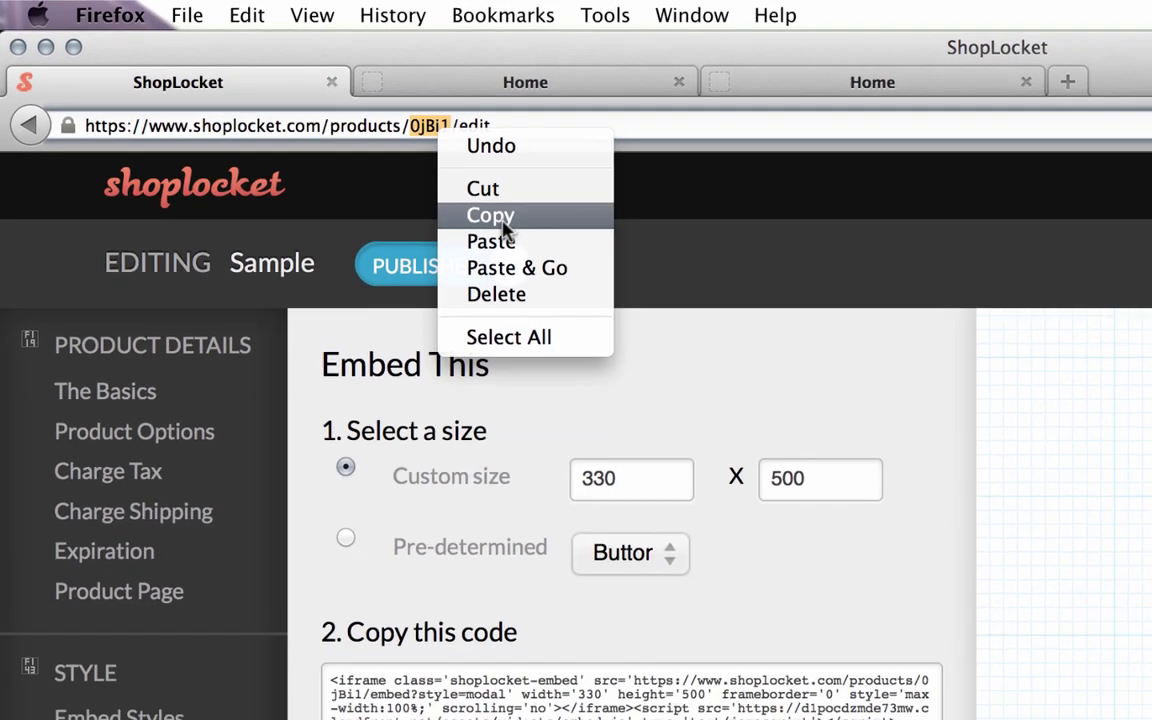
{"action": "left_click", "coordinate": [504, 218]}
Paste product ID 0jBi1 into the Muse widget's Product ID setting and preview the page in the browser.
{"action": "left_click", "coordinate": [440, 690]}
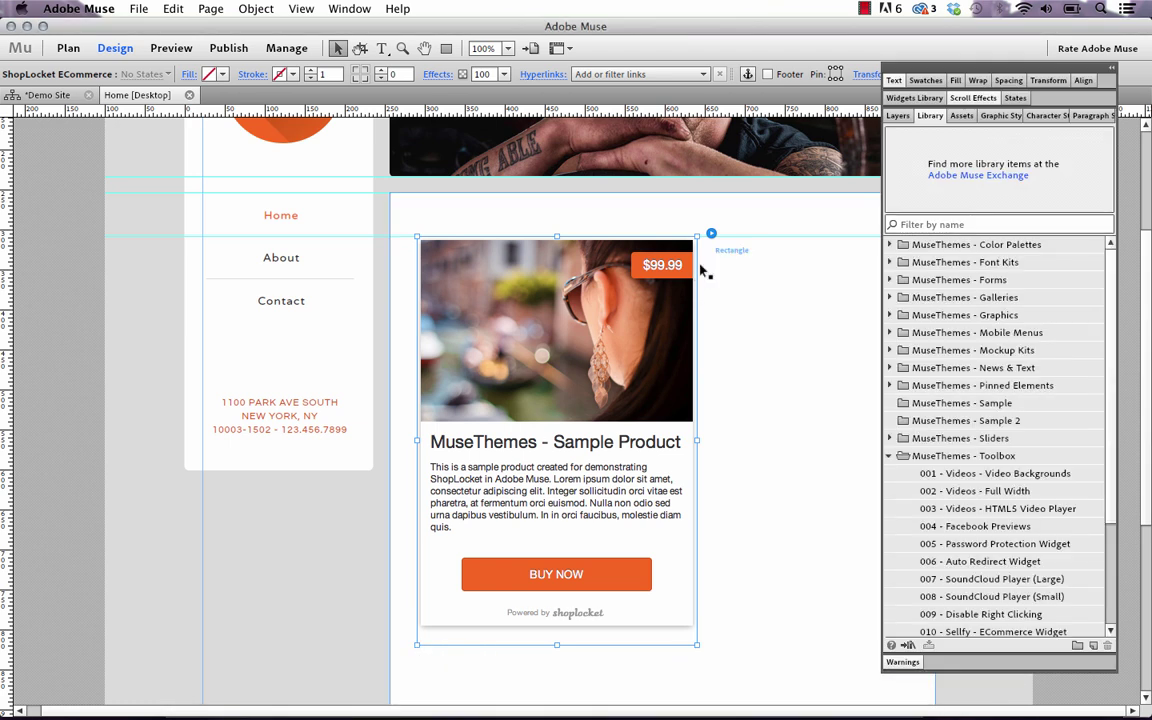
{"action": "left_click", "coordinate": [711, 233]}
{"action": "key", "text": "super+v"}
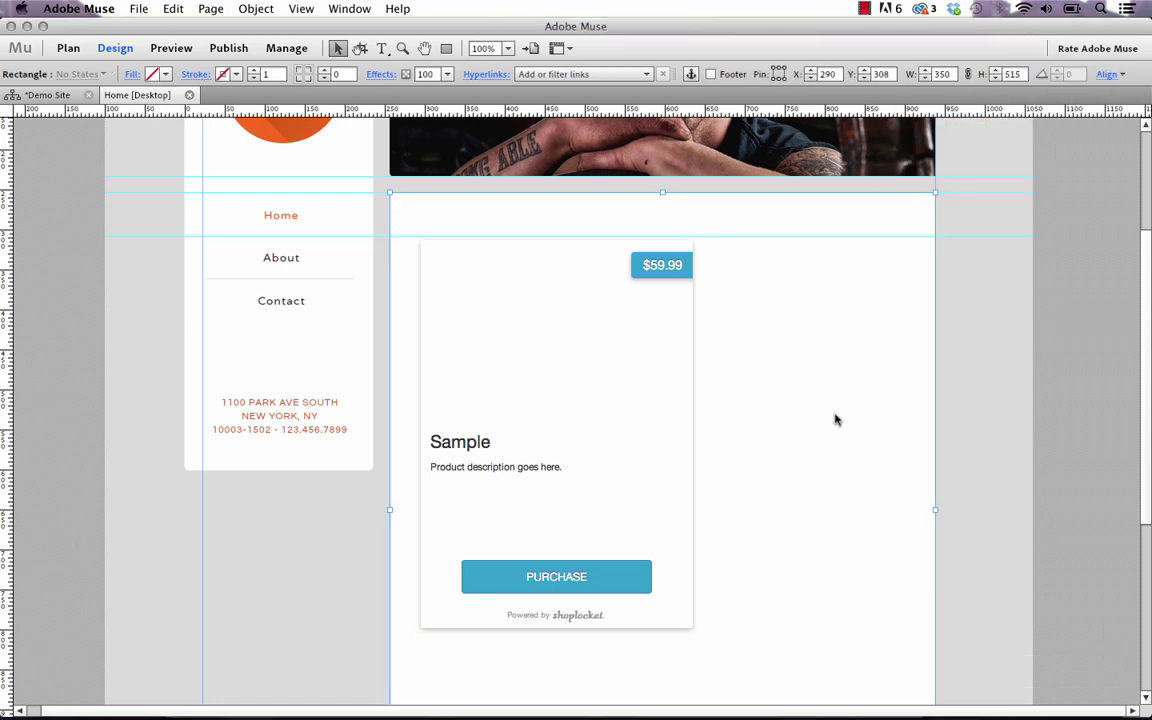
{"action": "left_click", "coordinate": [836, 417]}
{"action": "left_click", "coordinate": [139, 8]}
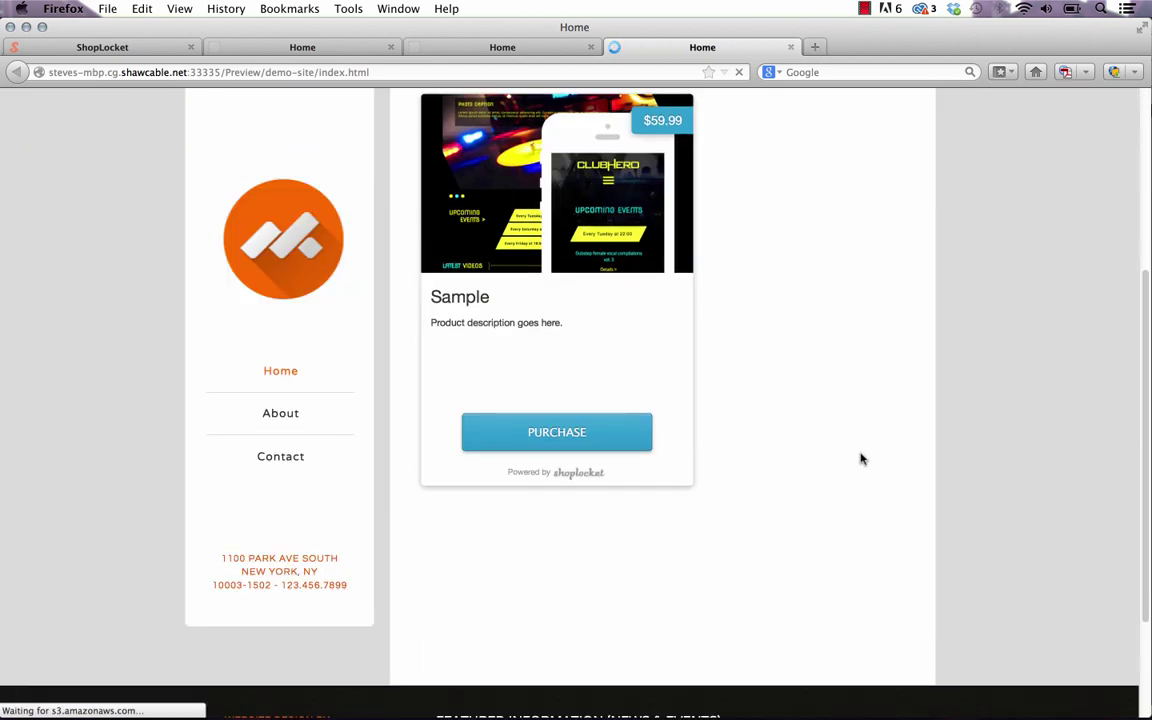
Test the $59.99 Sample checkout via PURCHASE, close it, and return to the ShopLocket tab.
{"action": "scroll", "coordinate": [861, 458], "scroll_direction": "up", "scroll_amount": 2}
{"action": "mouse_move", "coordinate": [507, 387]}
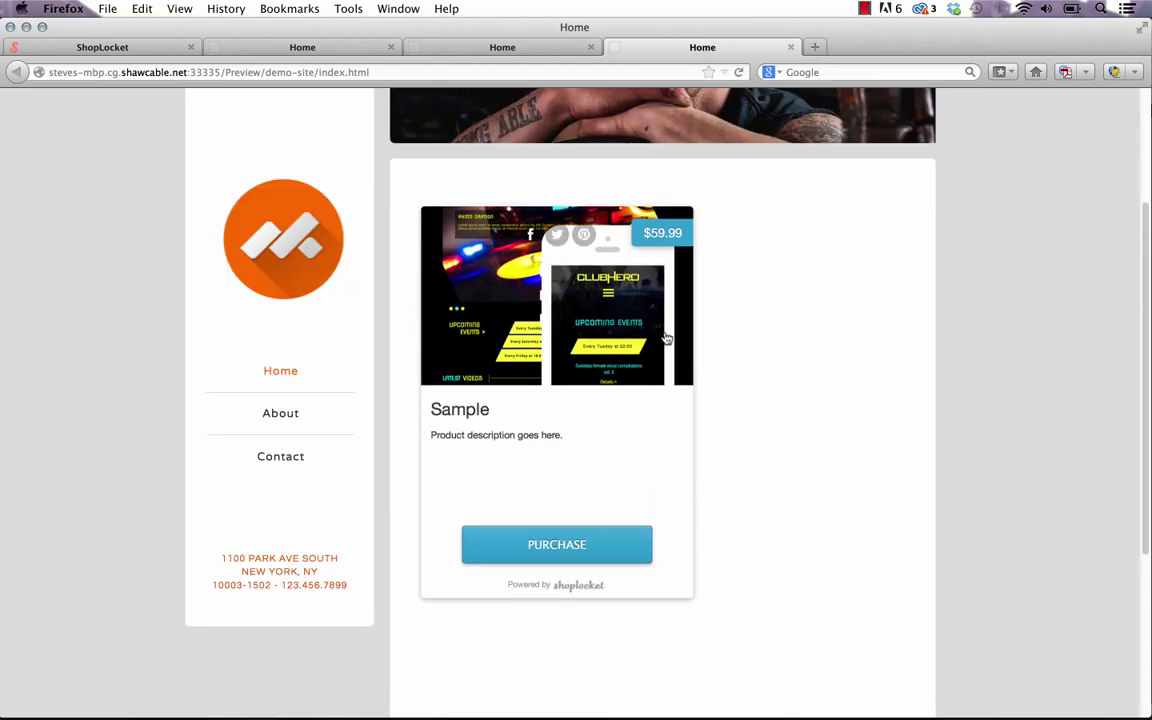
{"action": "left_click", "coordinate": [557, 549]}
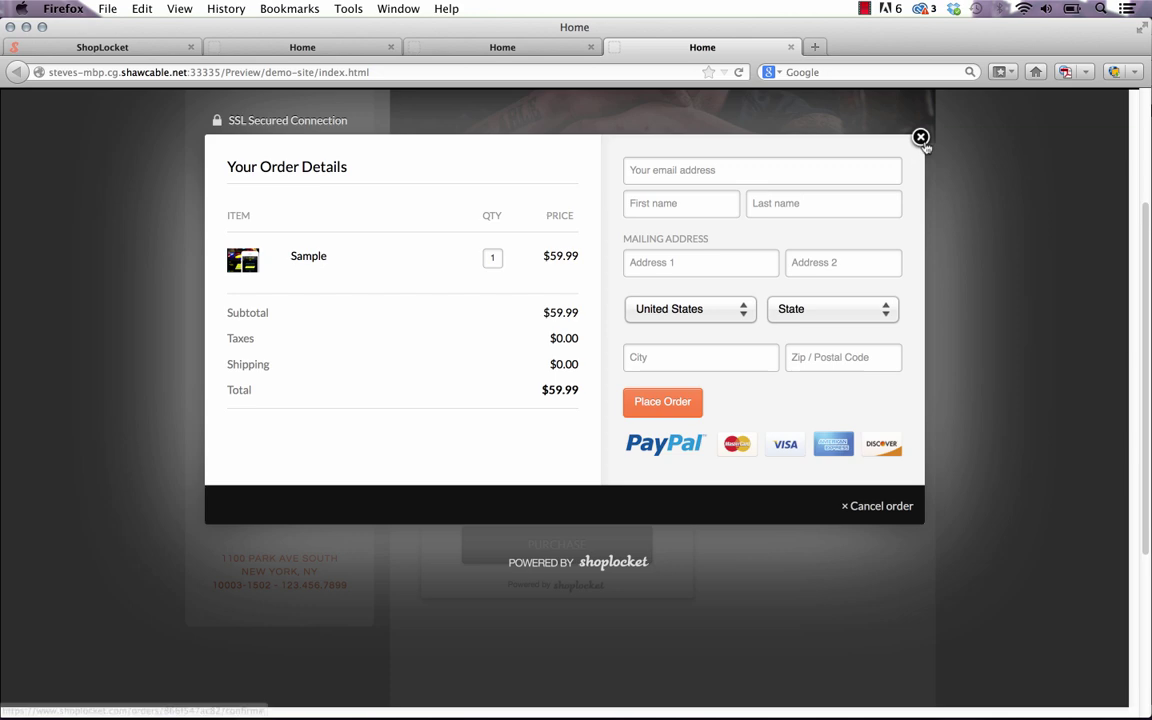
{"action": "left_click", "coordinate": [920, 137]}
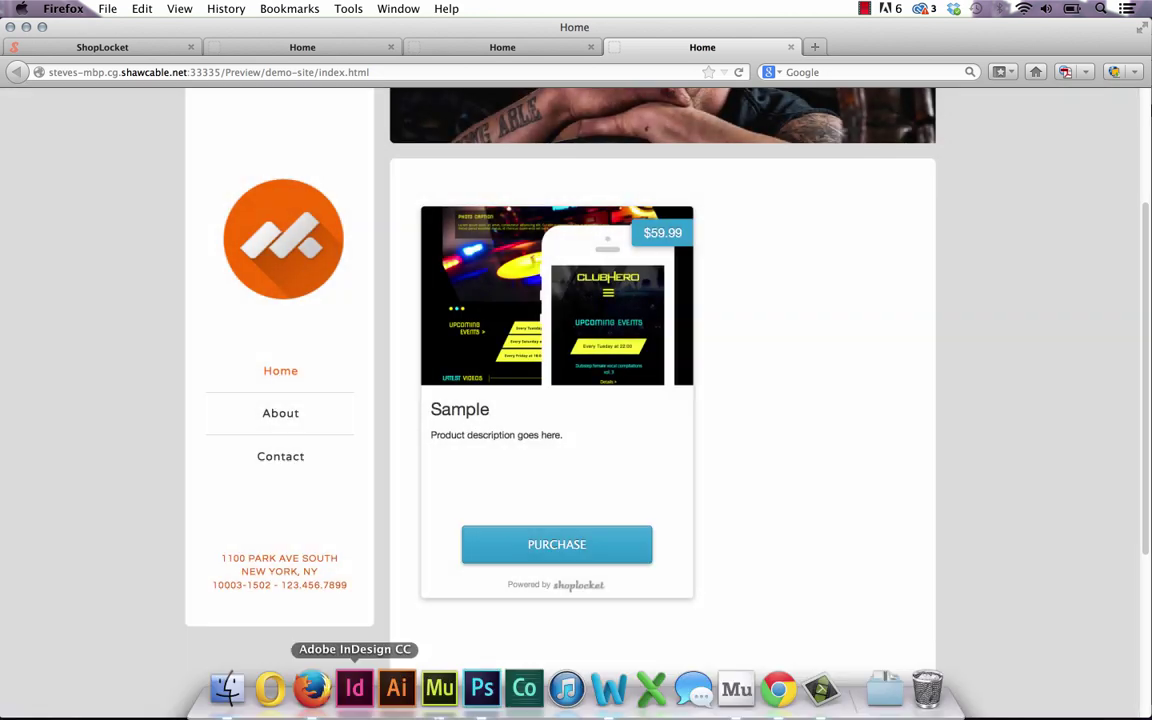
{"action": "left_click", "coordinate": [80, 47]}
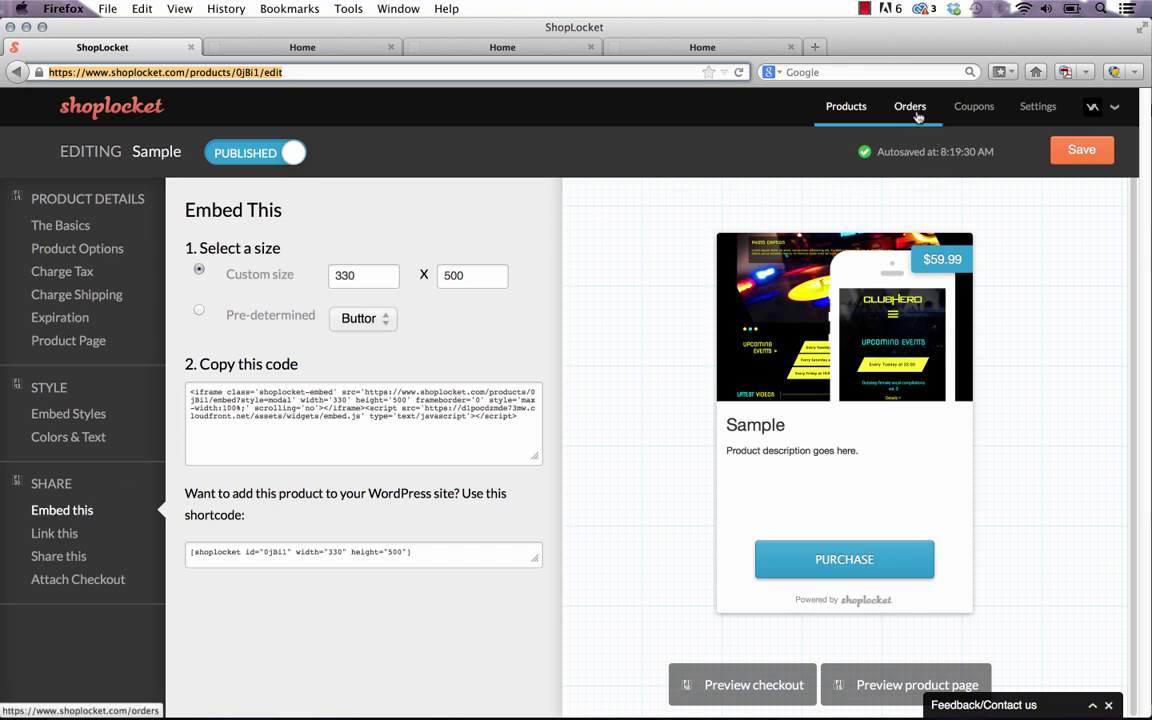
Keep CAD as the store currency under Settings > Currency and payments, then return to Muse.
{"action": "left_click", "coordinate": [1035, 110]}
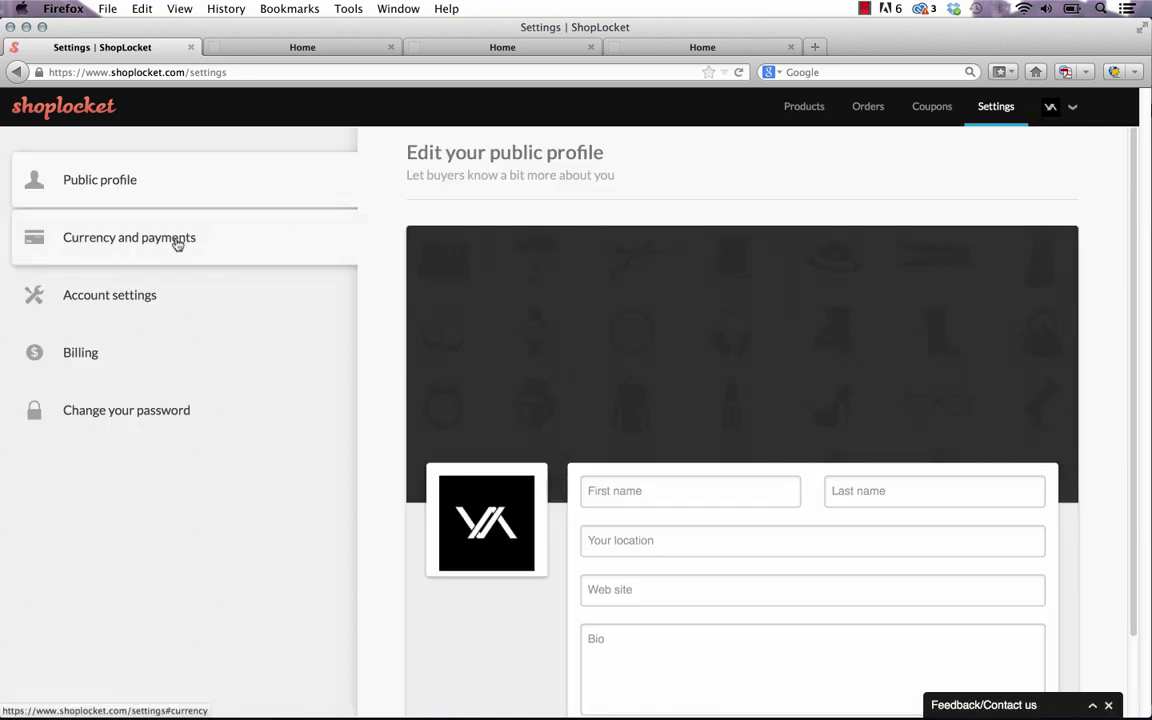
{"action": "left_click", "coordinate": [177, 244]}
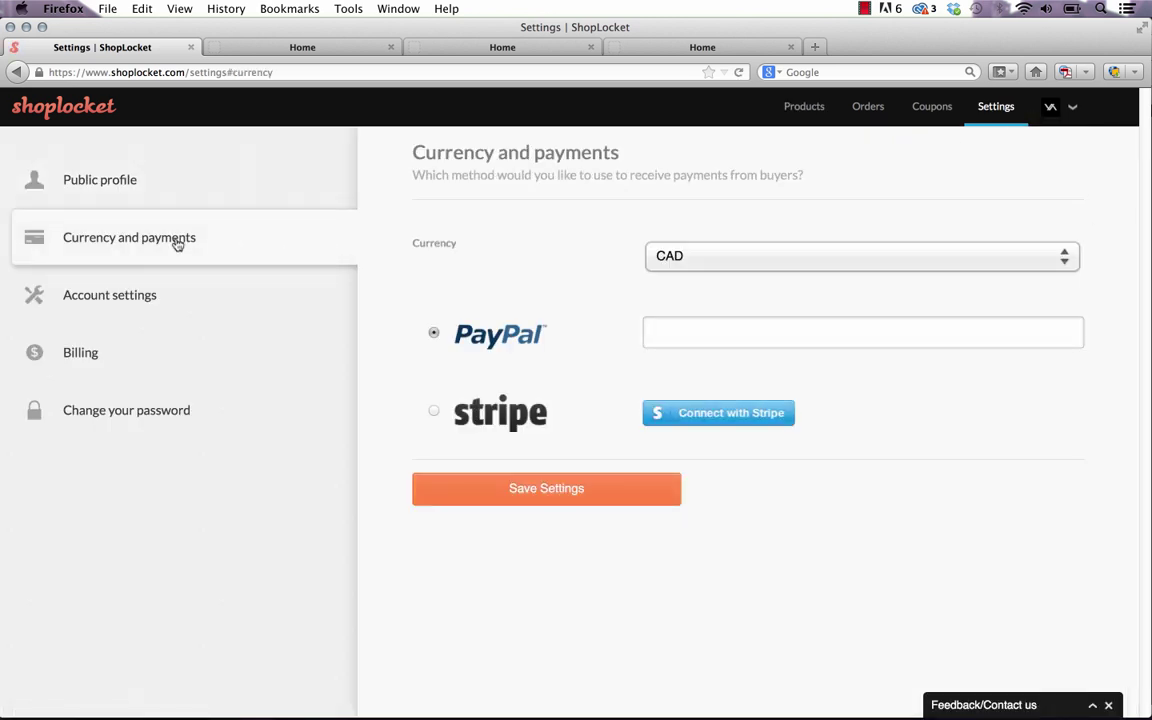
{"action": "left_click", "coordinate": [718, 255]}
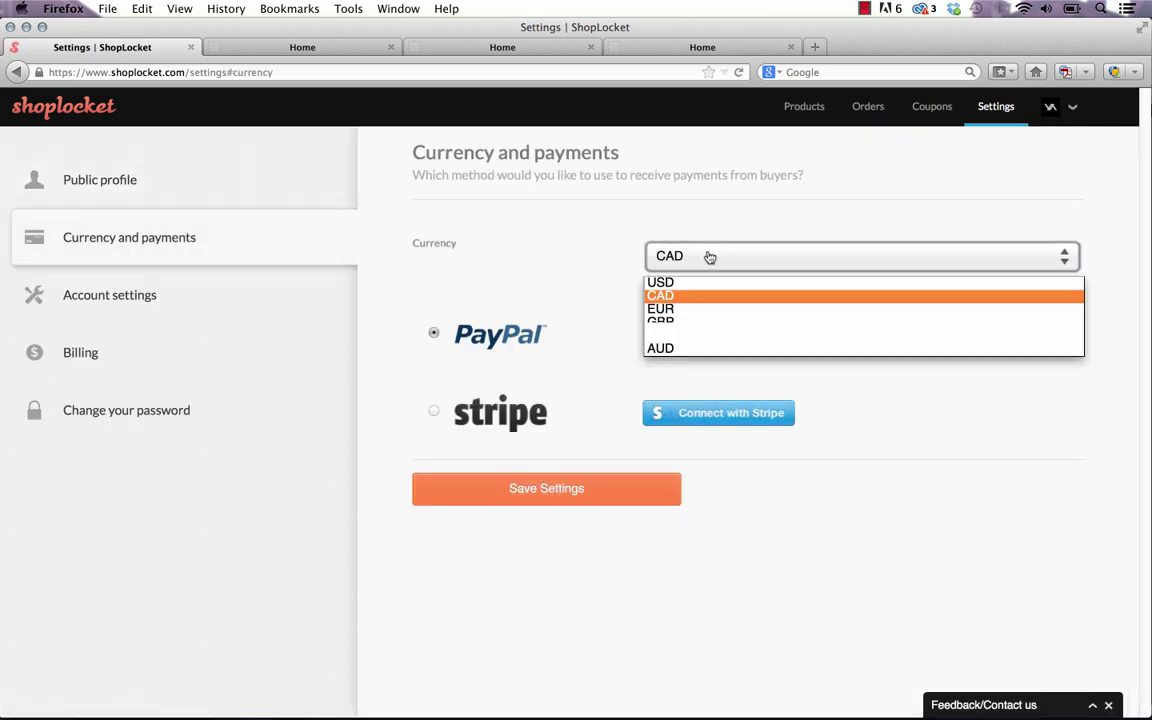
{"action": "left_click", "coordinate": [607, 264]}
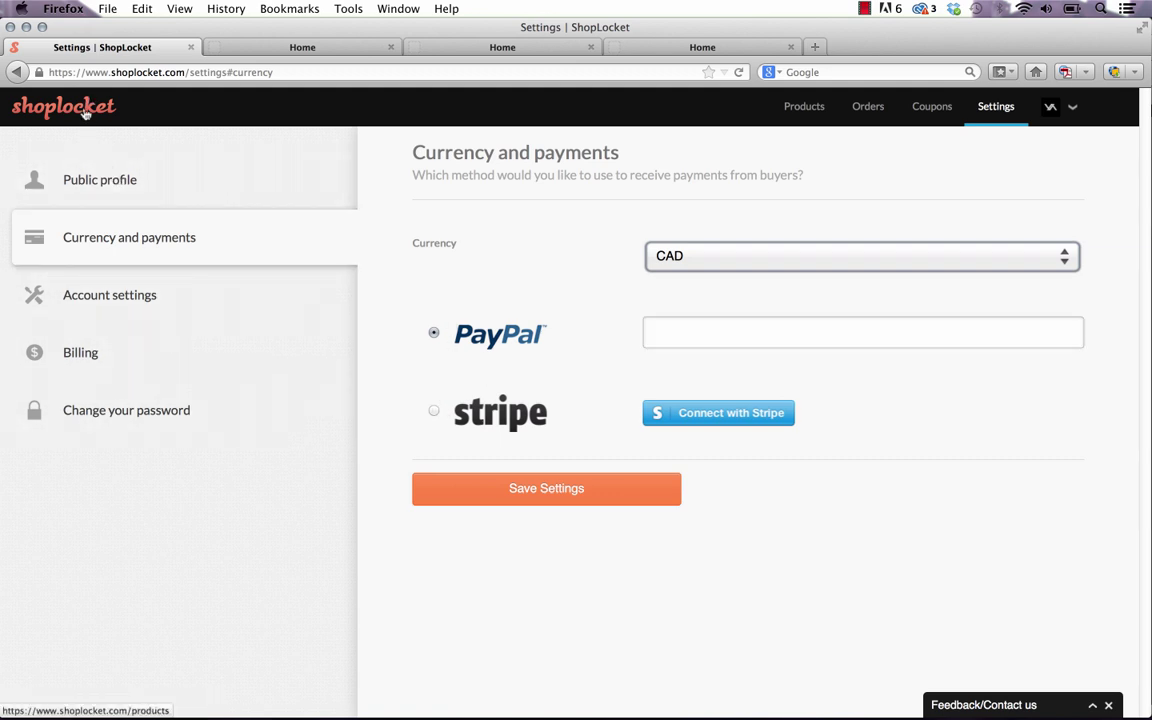
{"action": "left_click", "coordinate": [442, 690]}
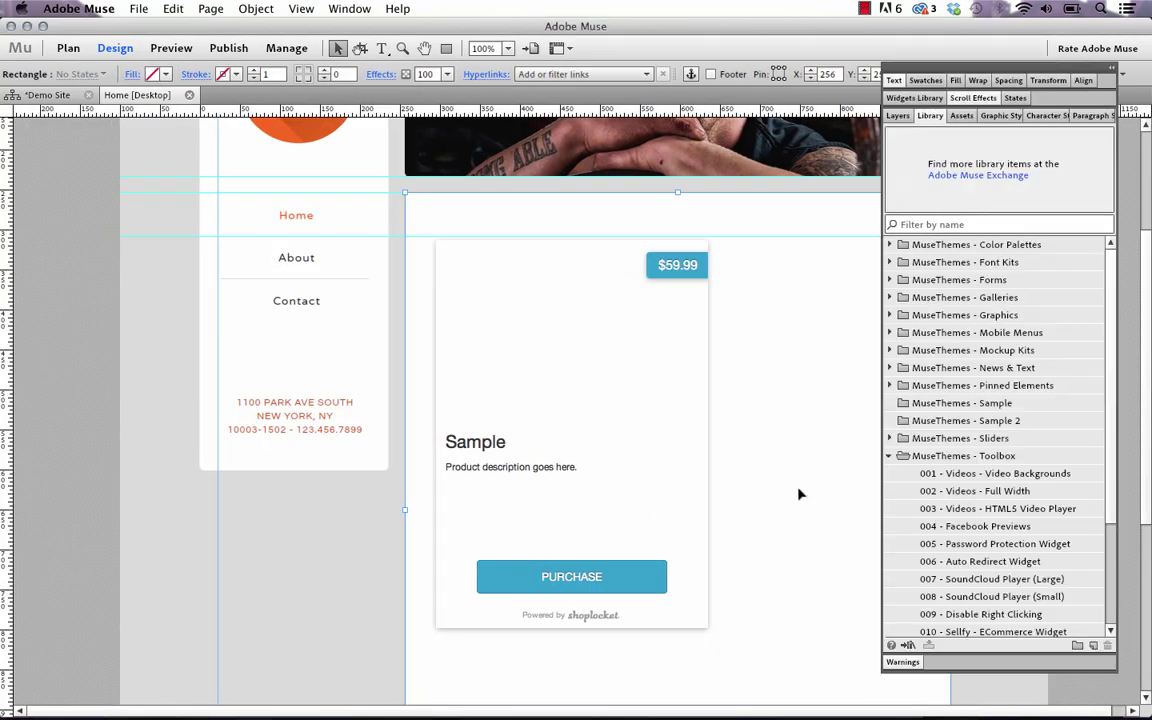
Crop the ShopLocket widget down to just its PURCHASE button and go to preview the page.
{"action": "left_click", "coordinate": [571, 470]}
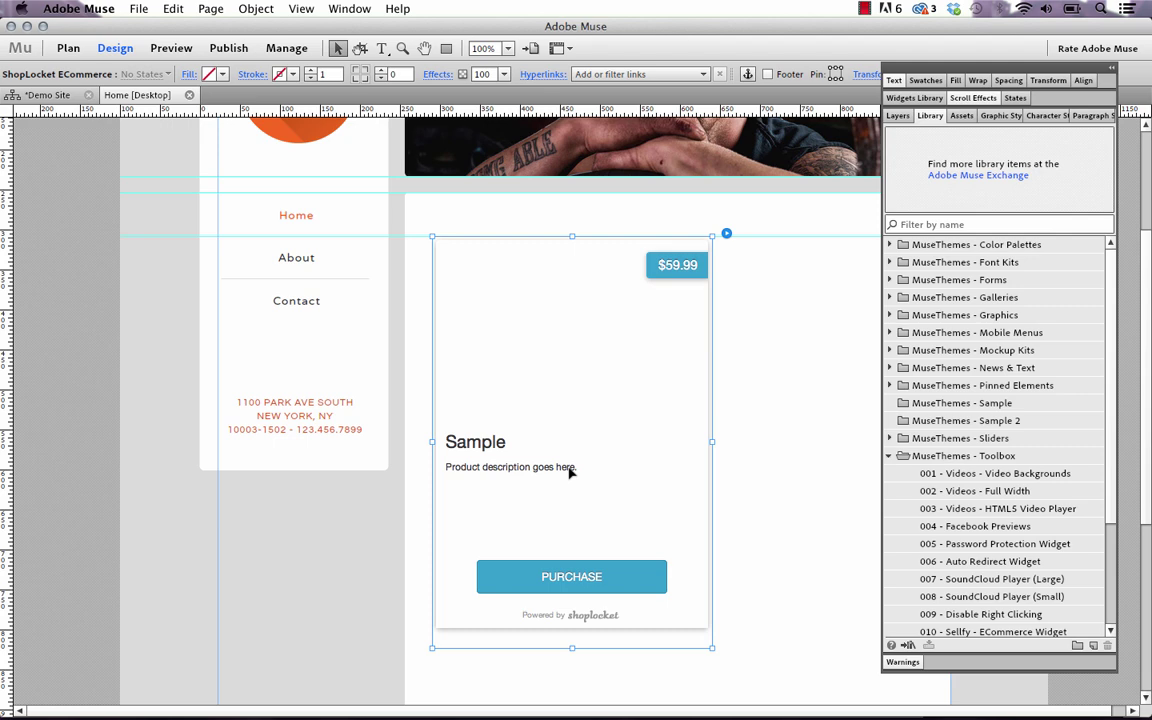
{"action": "left_click_drag", "start_coordinate": [970, 68], "coordinate": [992, 107]}
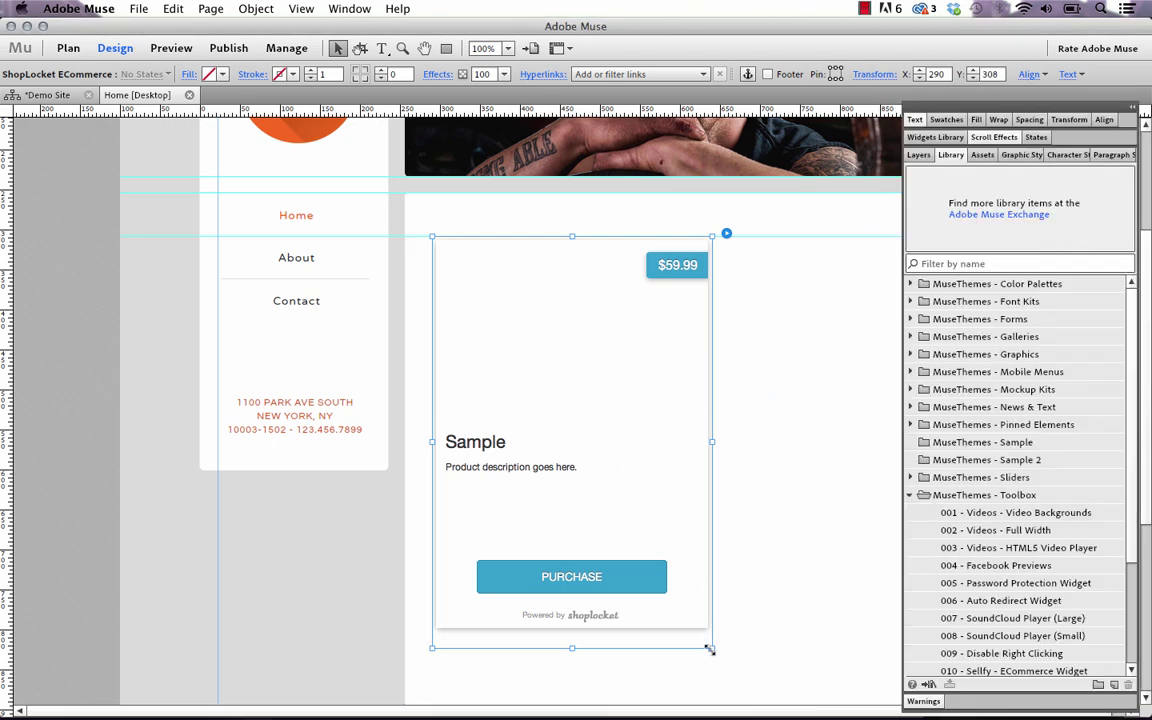
{"action": "left_click_drag", "start_coordinate": [709, 649], "coordinate": [634, 308]}
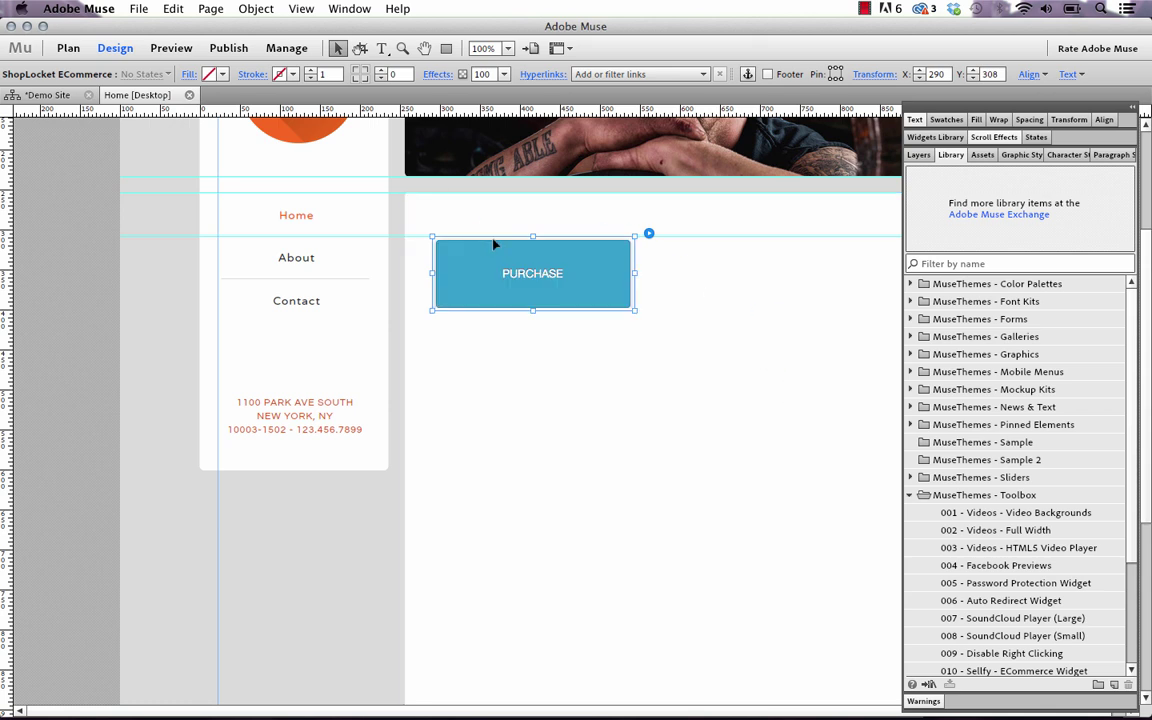
{"action": "left_click", "coordinate": [653, 406]}
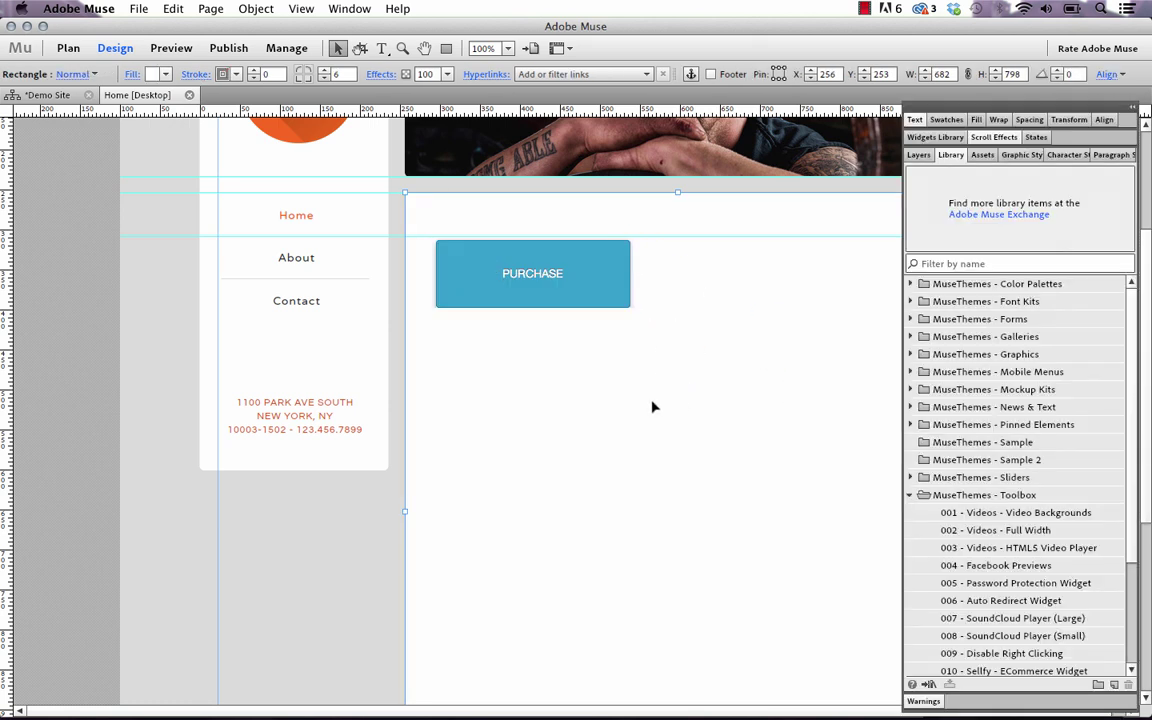
{"action": "left_click", "coordinate": [139, 9]}
Verify the lone PURCHASE button opens the $59.99 checkout in the browser preview, then return to Muse.
{"action": "left_click", "coordinate": [190, 301]}
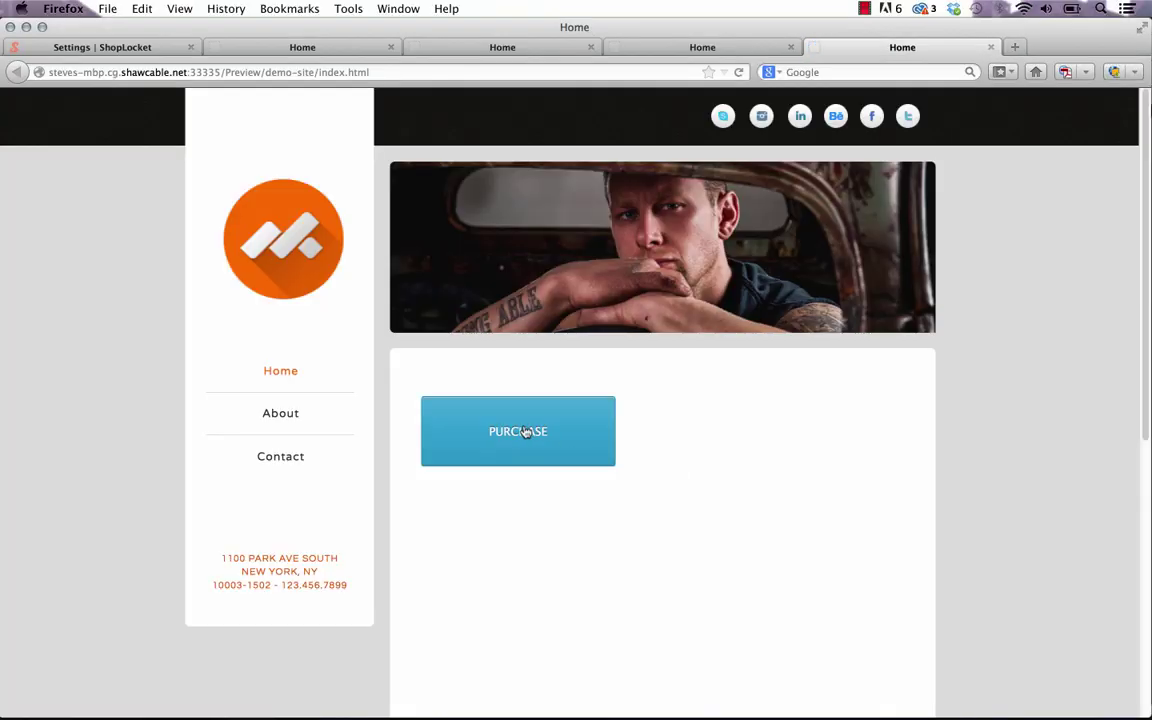
{"action": "left_click", "coordinate": [530, 438]}
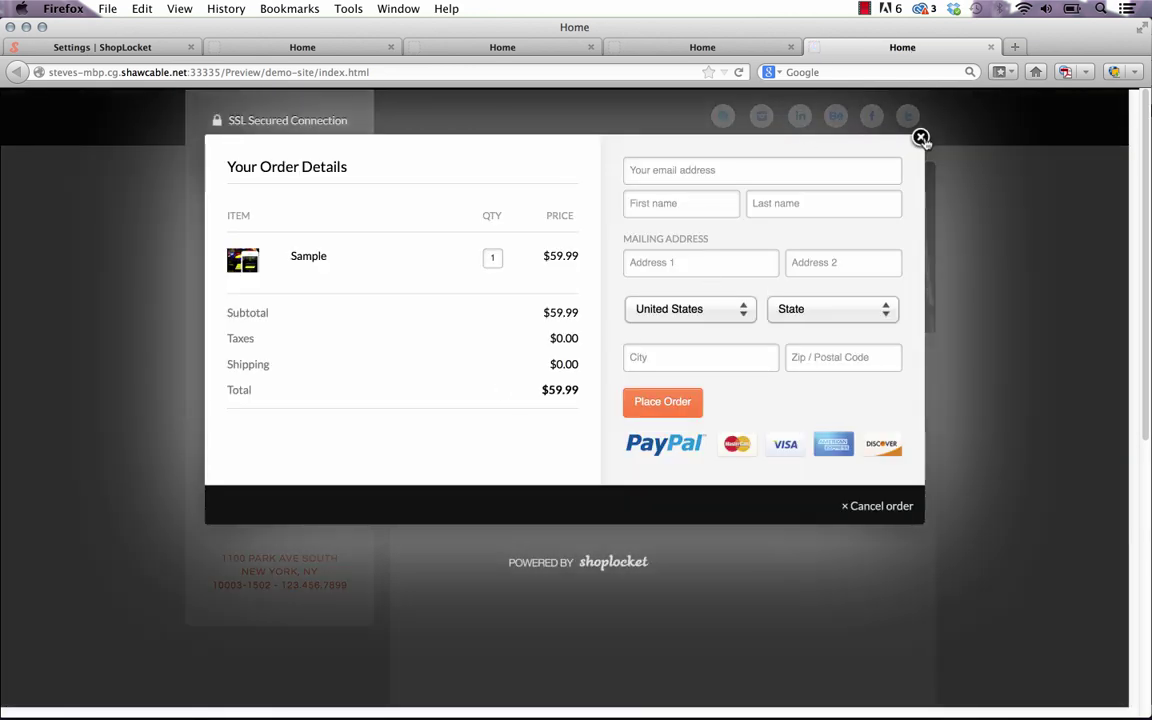
{"action": "left_click", "coordinate": [919, 135]}
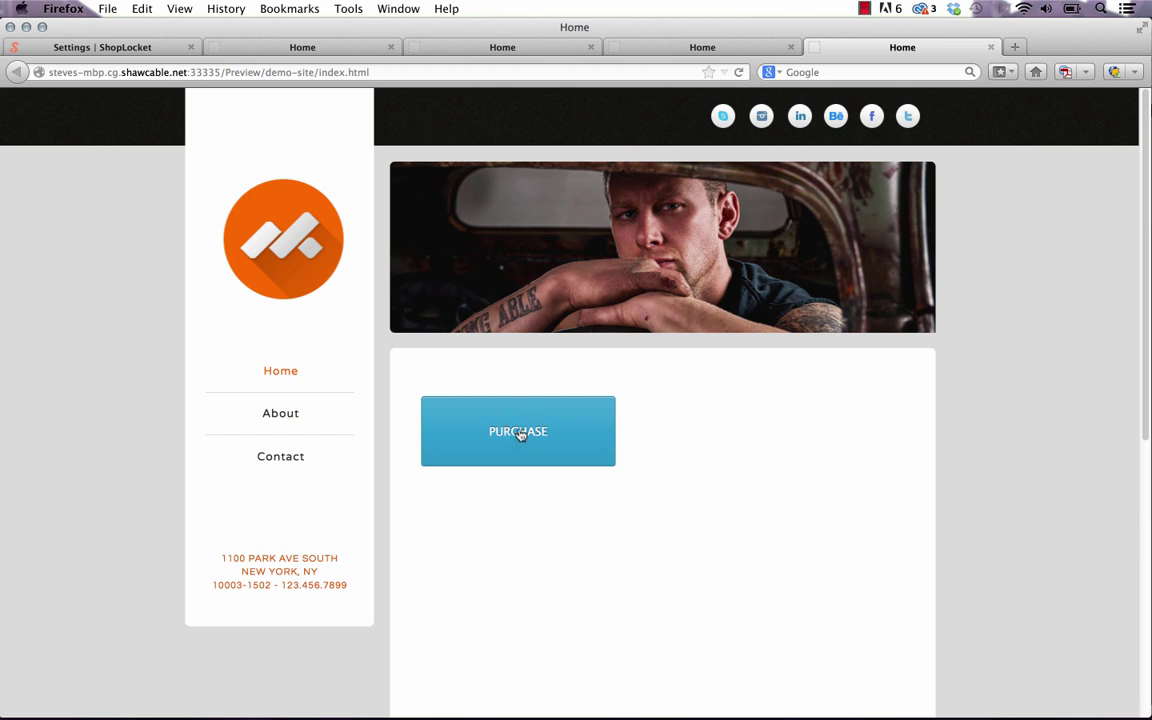
{"action": "mouse_move", "coordinate": [566, 712]}
{"action": "left_click", "coordinate": [440, 688]}
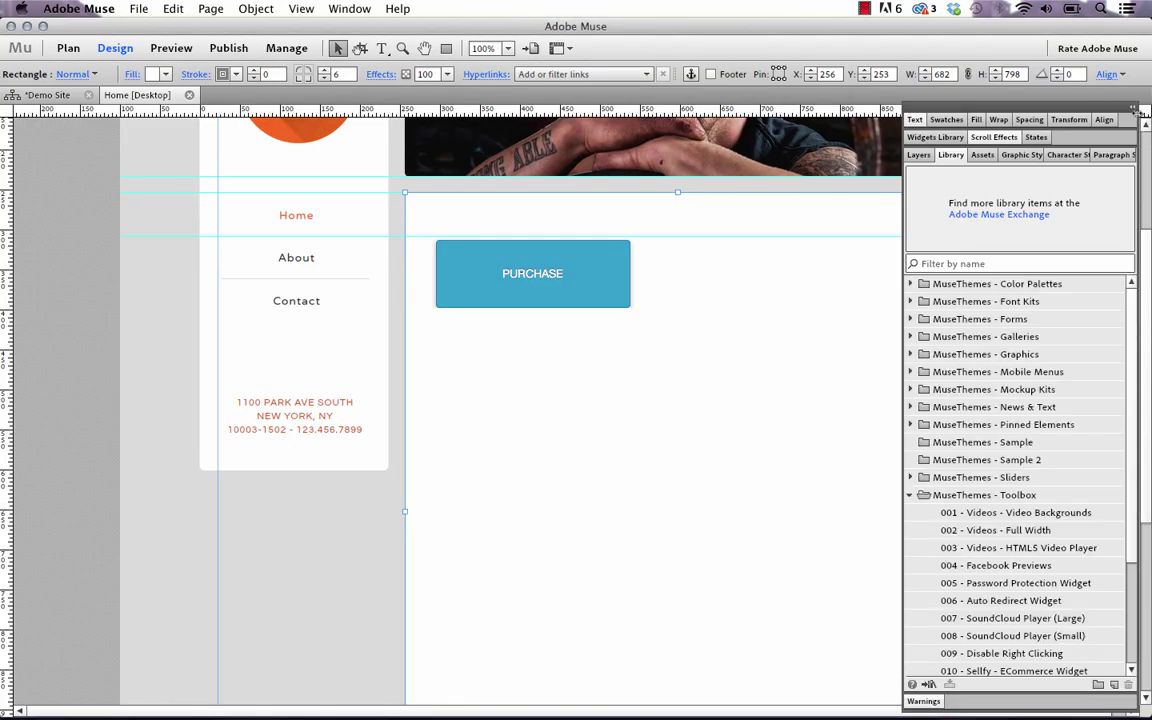
Enlarge the widget to about 585x314 to show the full Sample card, then preview the page.
{"action": "left_click", "coordinate": [1134, 110]}
{"action": "left_click_drag", "start_coordinate": [920, 107], "coordinate": [1071, 140]}
{"action": "left_click", "coordinate": [496, 288]}
{"action": "left_click_drag", "start_coordinate": [633, 309], "coordinate": [898, 487]}
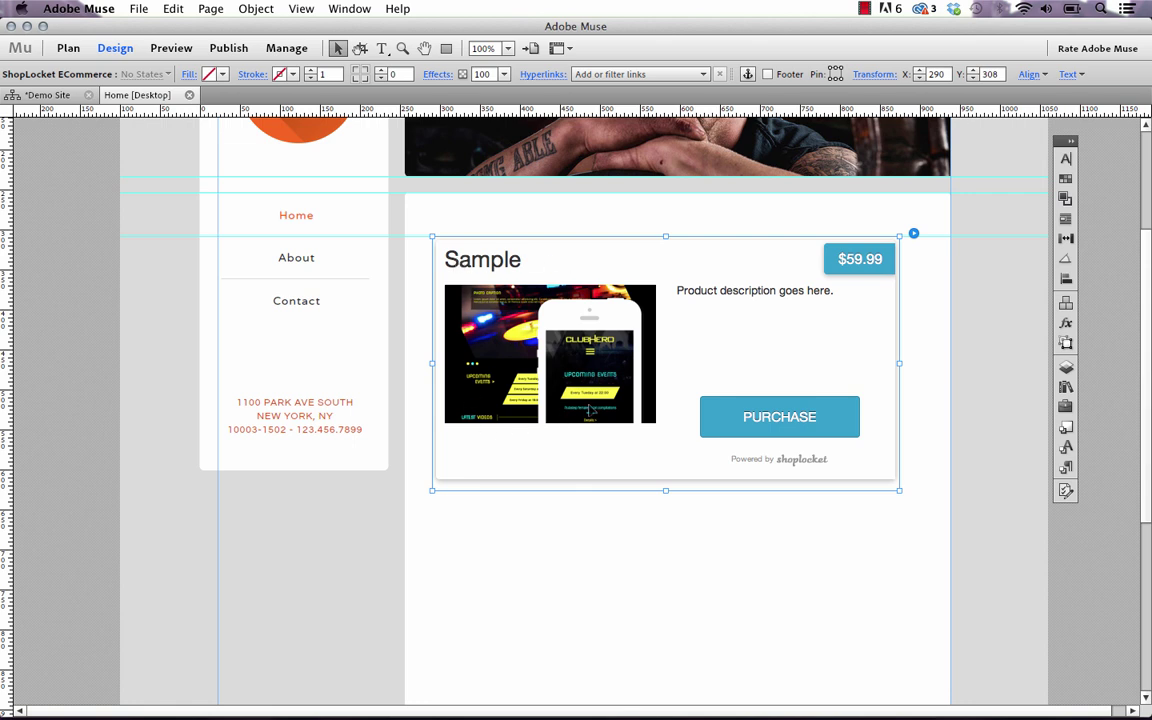
{"action": "left_click", "coordinate": [150, 12]}
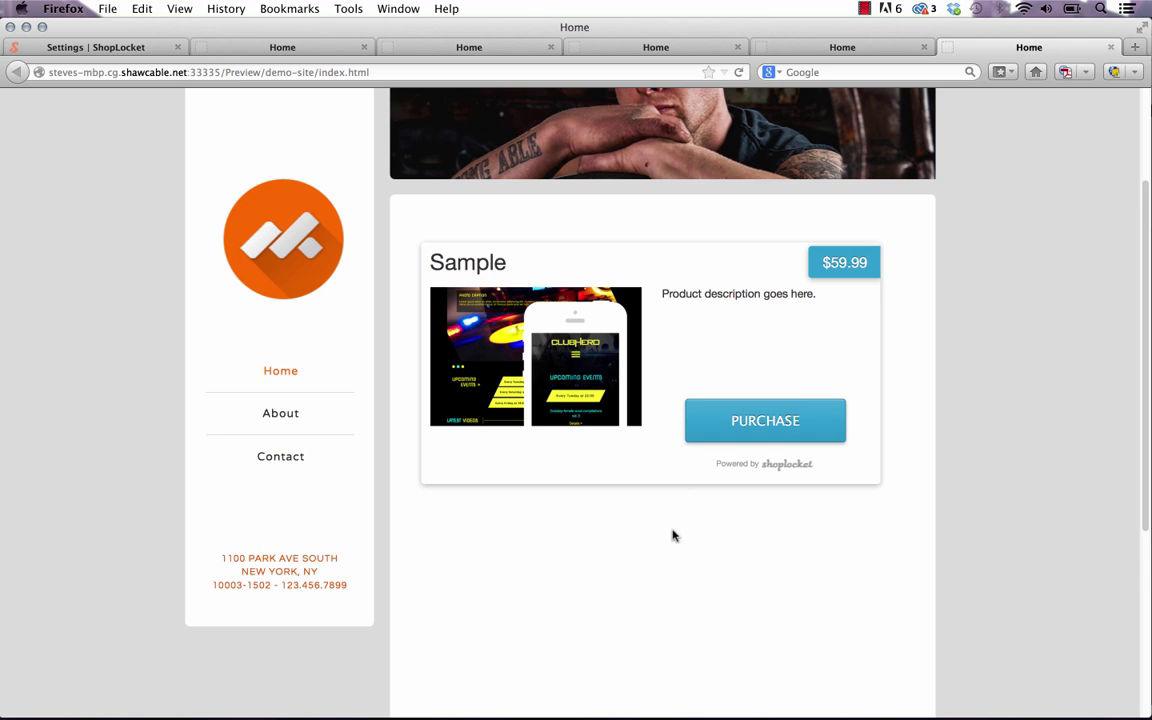
Scroll the preview down to the wide $59.99 Sample card with its description and PURCHASE button.
{"action": "scroll", "coordinate": [673, 535], "scroll_direction": "down", "scroll_amount": 2}
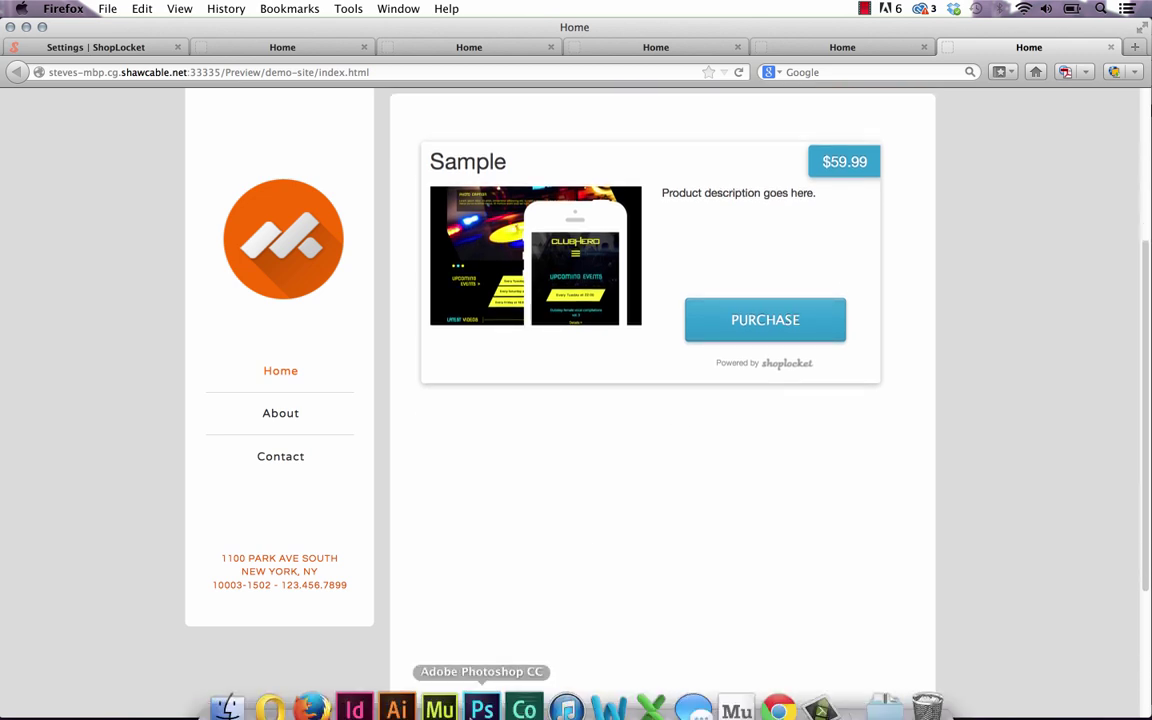
Back in Muse, drag the Sample card widget down-left so it overlaps the navigation sidebar.
{"action": "left_click", "coordinate": [437, 693]}
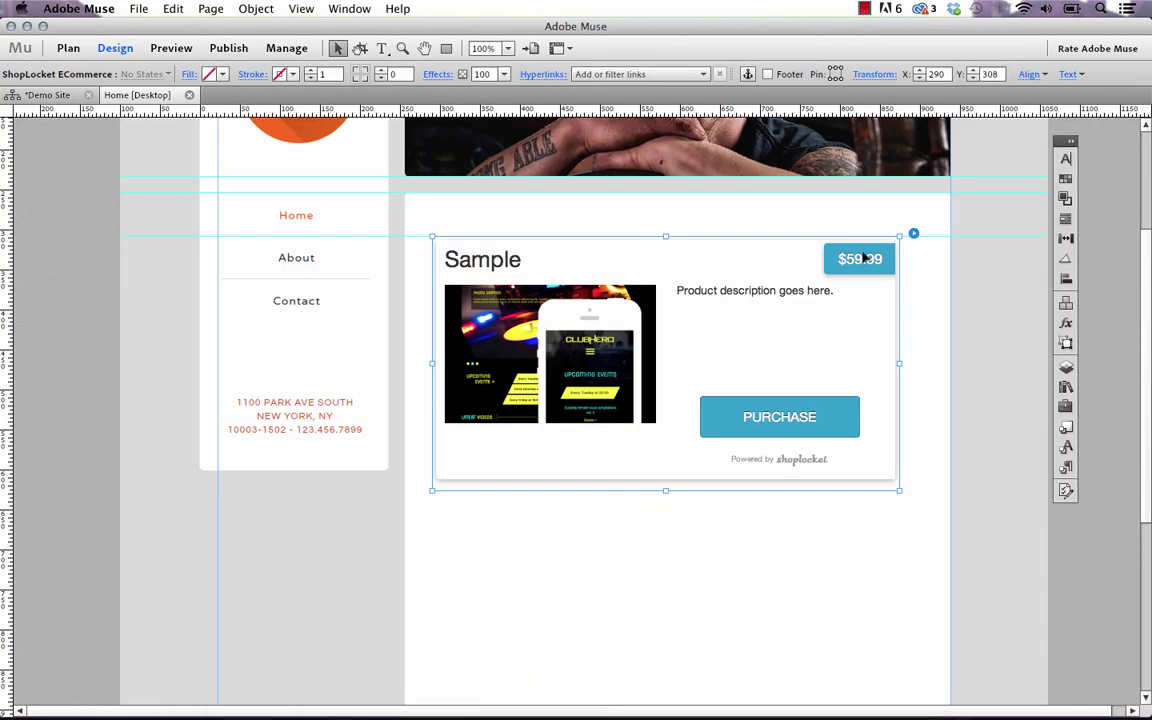
{"action": "left_click_drag", "start_coordinate": [852, 264], "coordinate": [646, 358]}
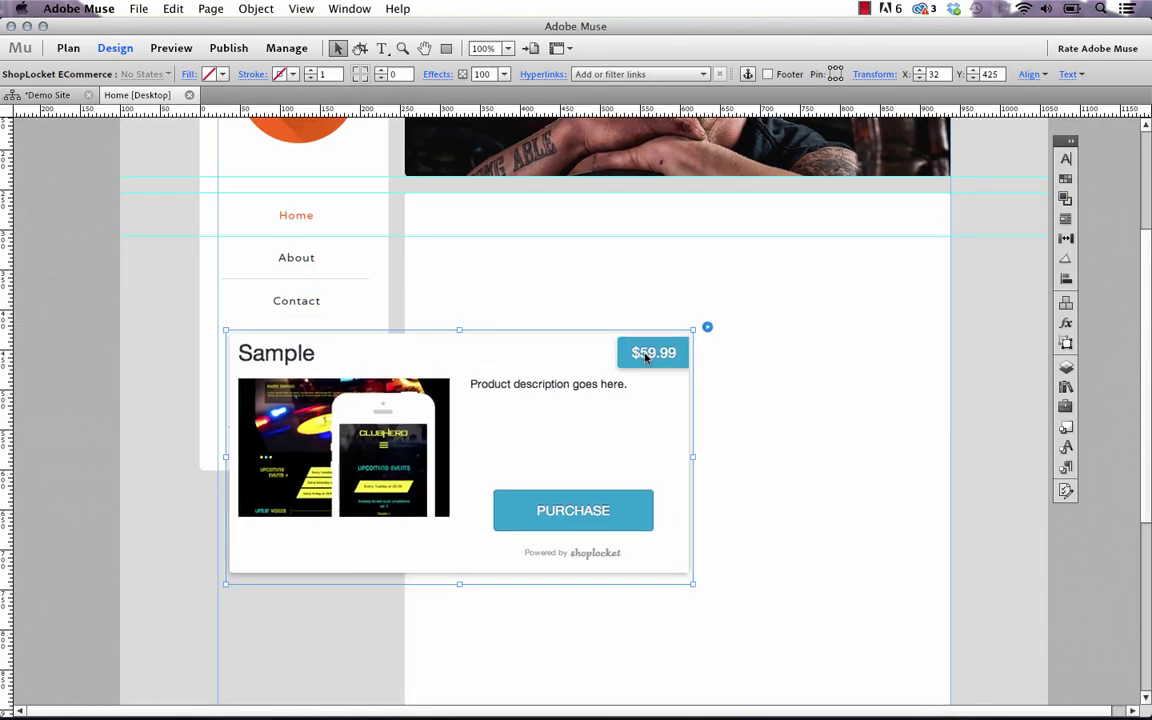